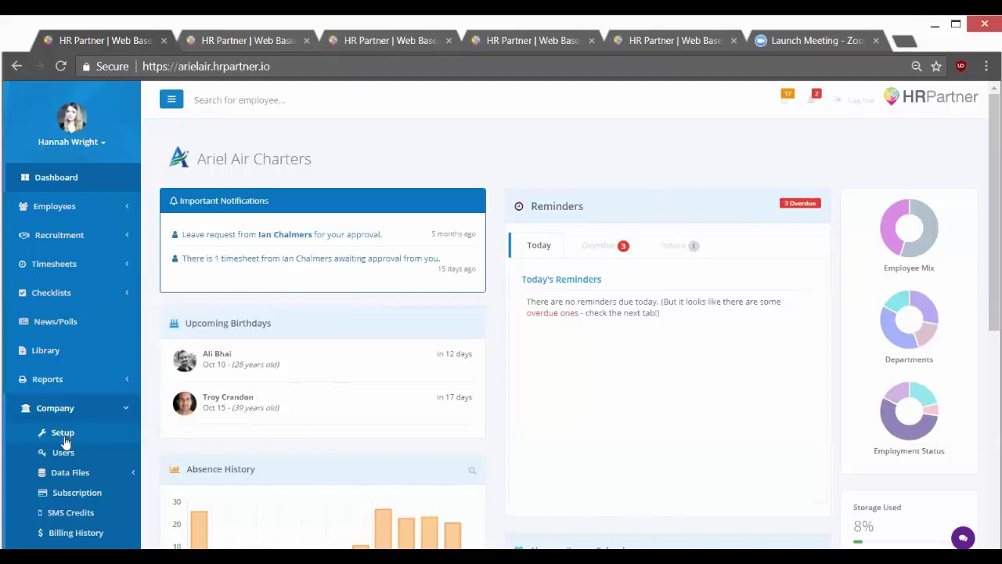
On the company setup page, leave the country as United States of America.
{"action": "left_click", "coordinate": [246, 40]}
{"action": "left_click", "coordinate": [276, 245]}
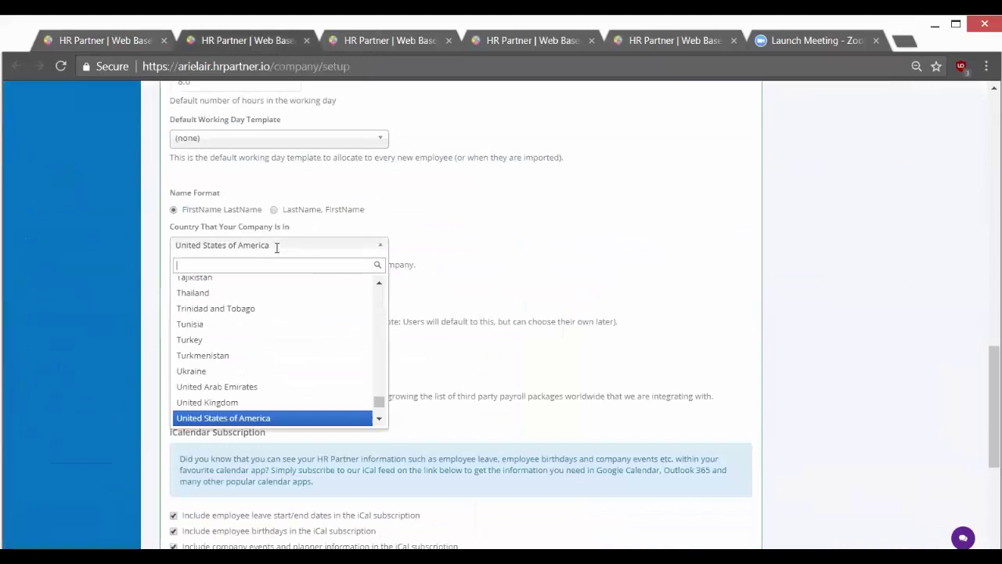
{"action": "left_click", "coordinate": [530, 317]}
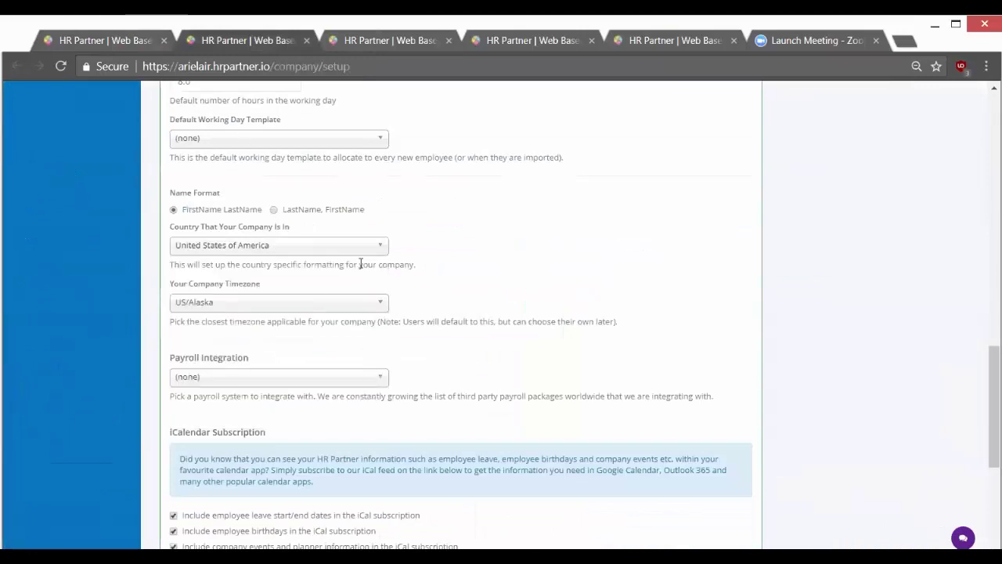
{"action": "scroll", "coordinate": [255, 429], "scroll_direction": "up", "scroll_amount": 5}
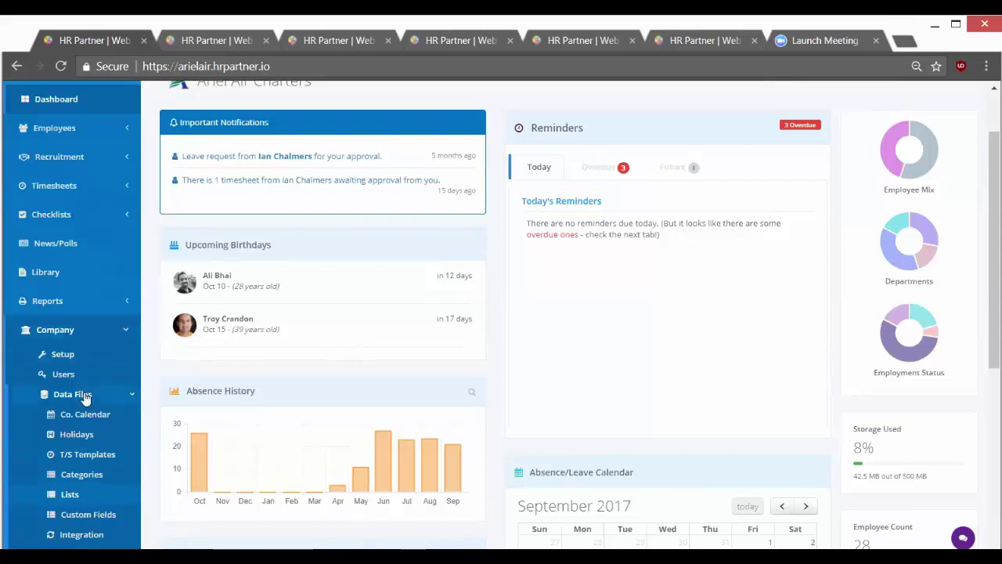
Open the Categories page in a new tab and add the 'Customer Sucess' department.
{"action": "right_click", "coordinate": [88, 473]}
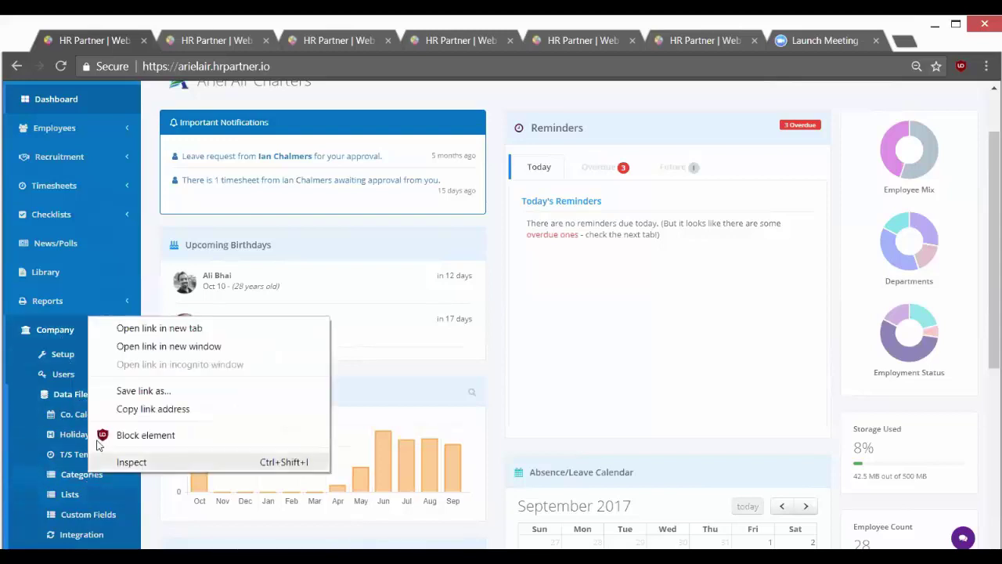
{"action": "left_click", "coordinate": [123, 329]}
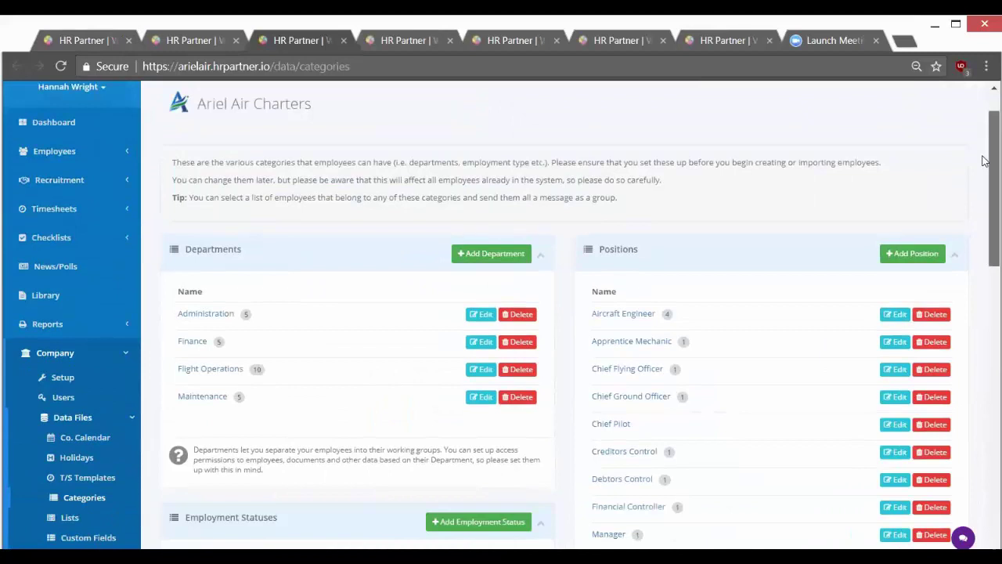
{"action": "left_click_drag", "start_coordinate": [985, 161], "coordinate": [985, 176]}
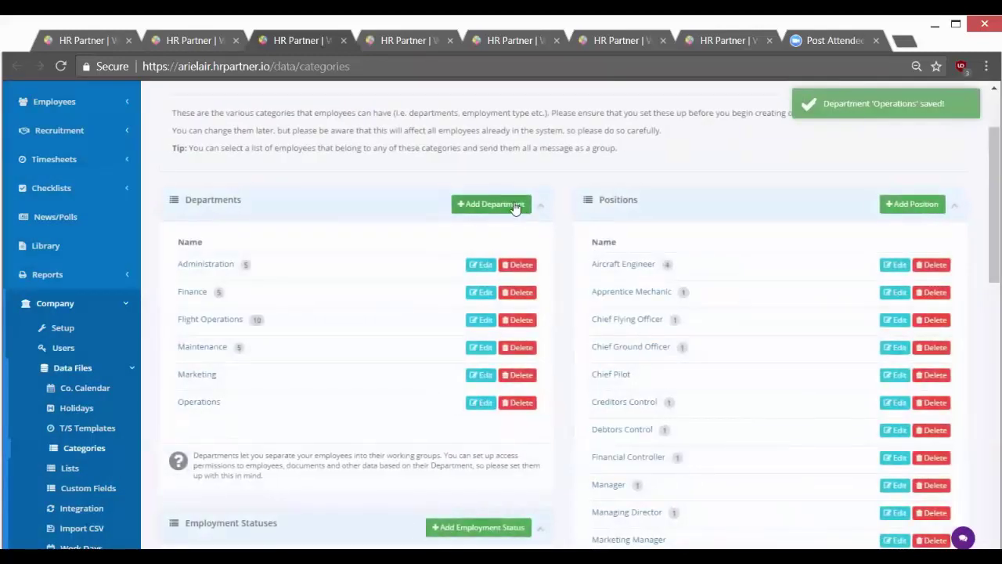
{"action": "left_click", "coordinate": [511, 204]}
{"action": "type", "text": "Customer Suc"}
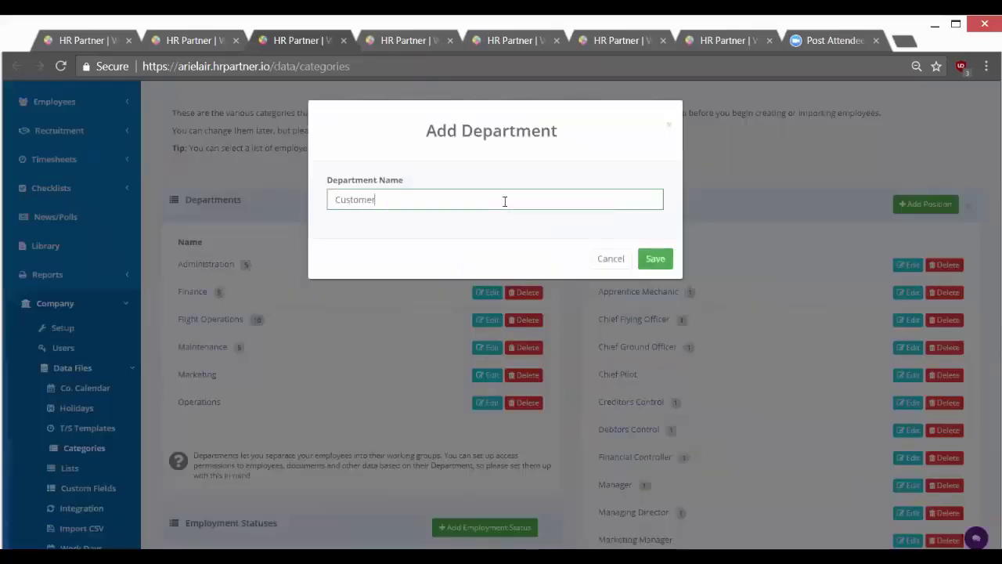
{"action": "type", "text": "ess"}
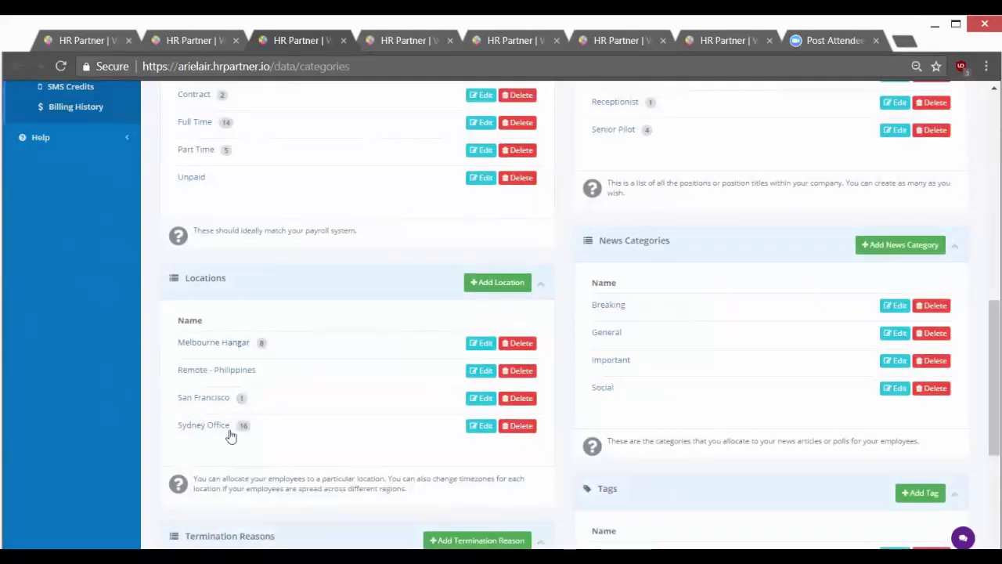
{"action": "left_click", "coordinate": [484, 283]}
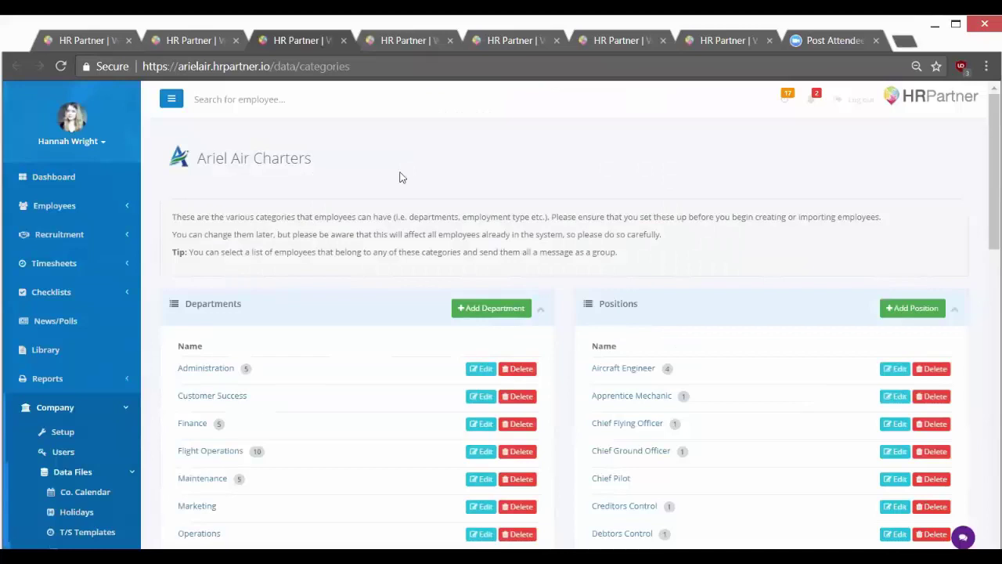
Scroll the categories list, then expand the Employees options in the sidebar.
{"action": "scroll", "coordinate": [396, 336], "scroll_direction": "down", "scroll_amount": 5}
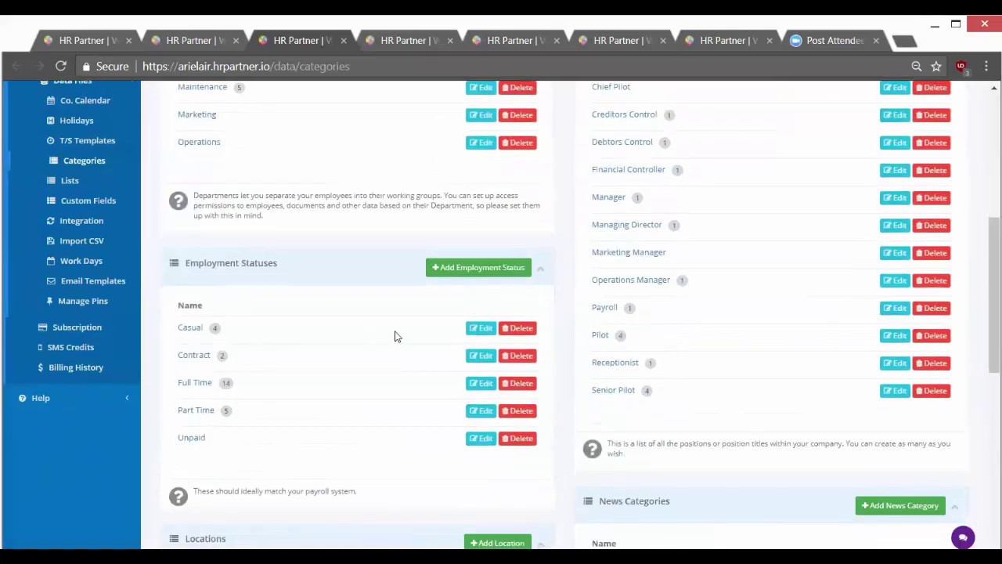
{"action": "scroll", "coordinate": [396, 333], "scroll_direction": "down", "scroll_amount": 5}
{"action": "scroll", "coordinate": [388, 335], "scroll_direction": "up", "scroll_amount": 10}
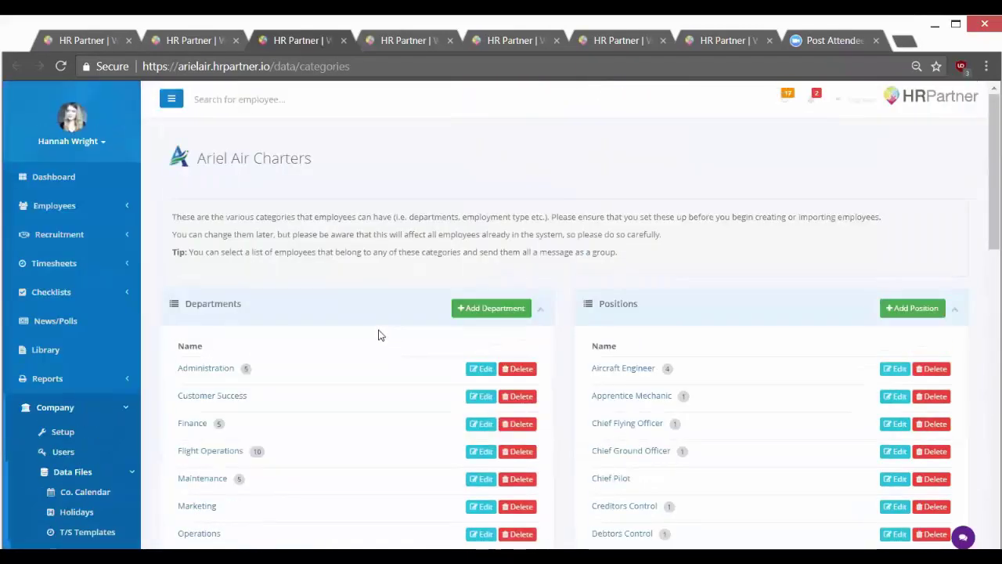
{"action": "left_click", "coordinate": [109, 205]}
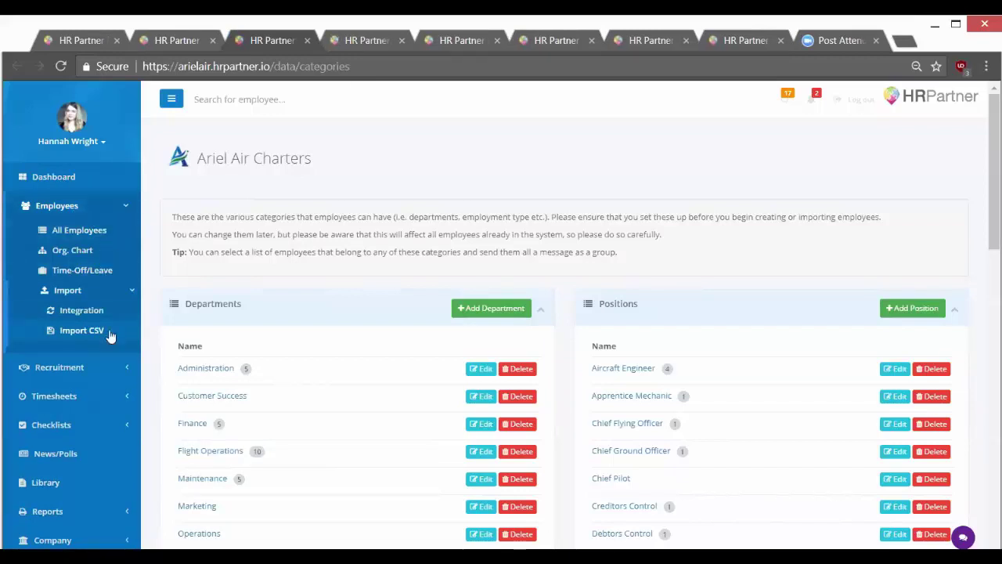
Read through the CSV File Import notes, then go to Data Files > Integration.
{"action": "left_click", "coordinate": [368, 43]}
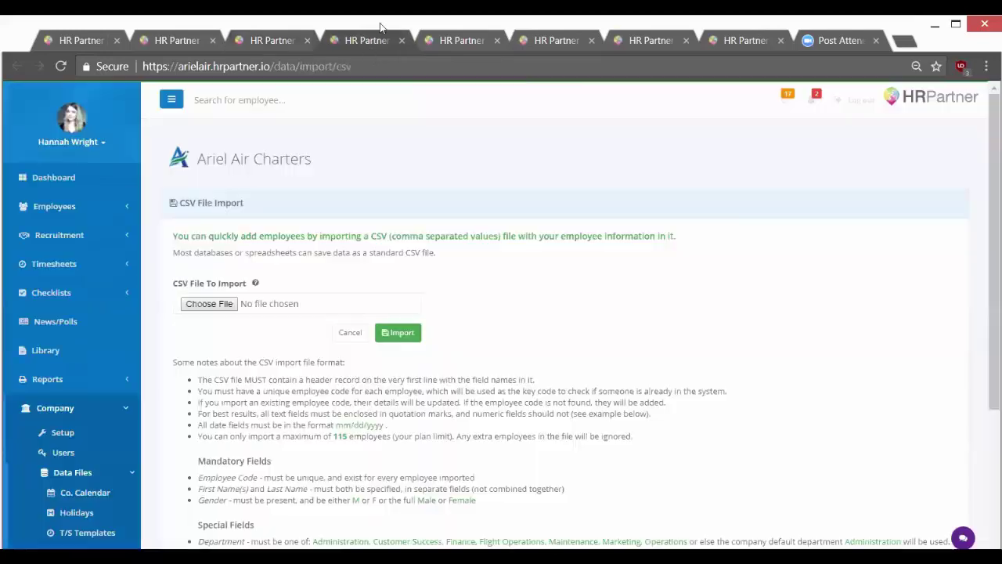
{"action": "scroll", "coordinate": [985, 276], "scroll_direction": "down", "scroll_amount": 2}
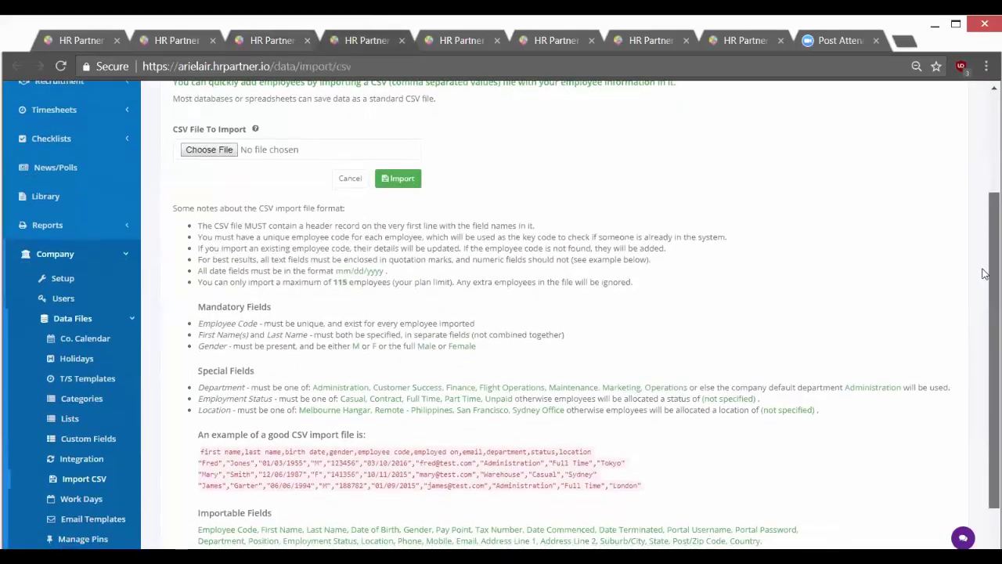
{"action": "left_click", "coordinate": [350, 179]}
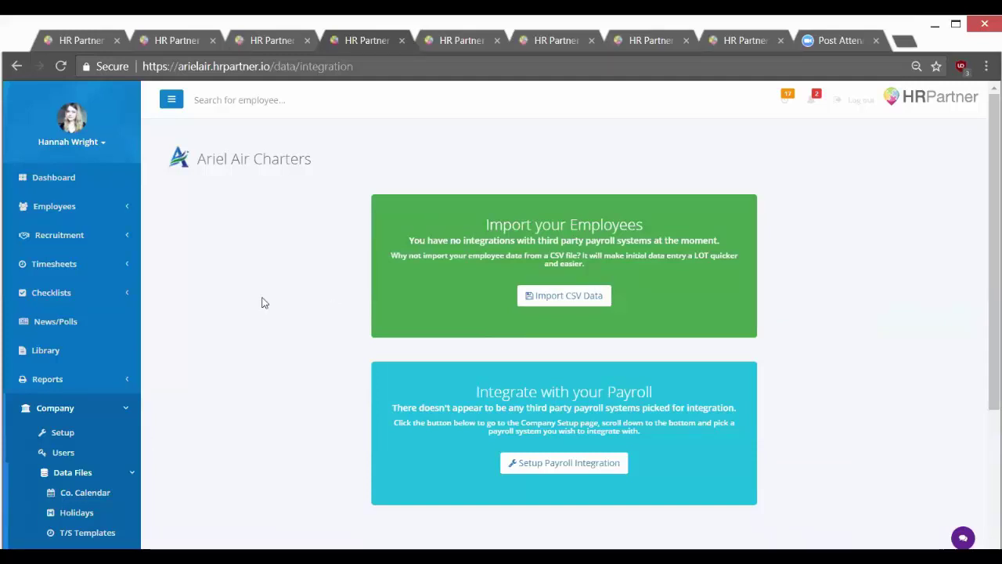
From All Employees, bring up the Quick Add employee form and enter employee code 2728.
{"action": "left_click", "coordinate": [100, 216]}
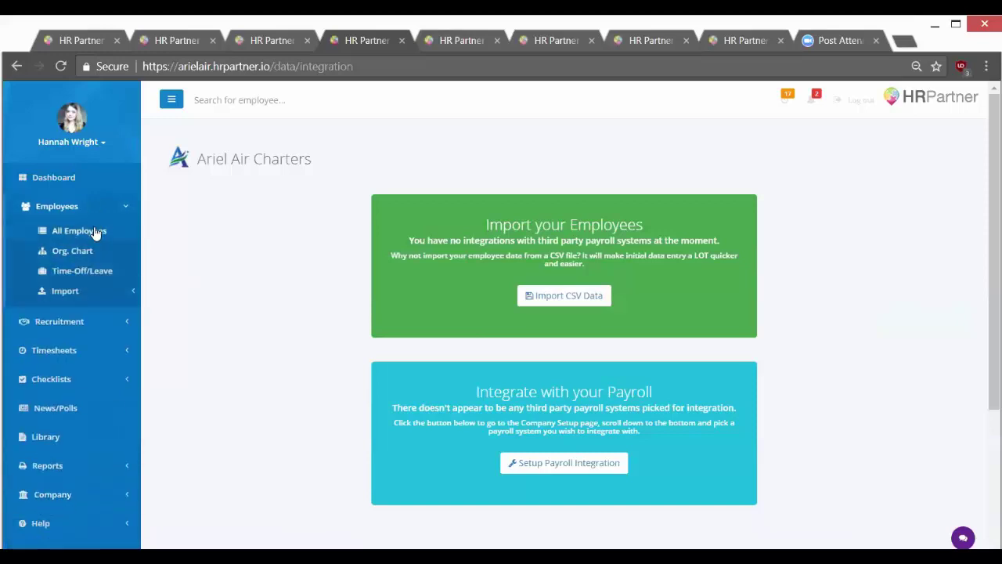
{"action": "left_click", "coordinate": [94, 232]}
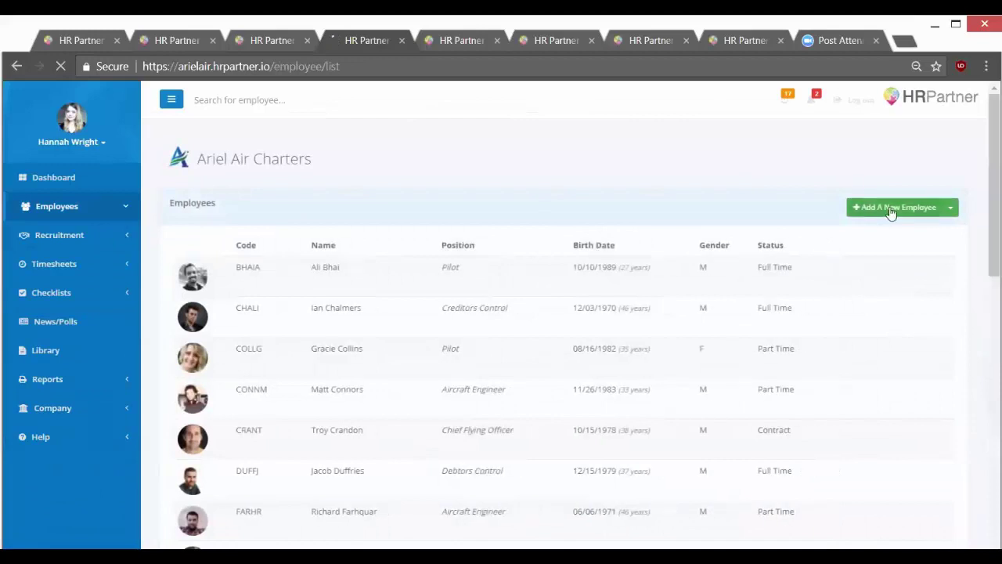
{"action": "left_click", "coordinate": [889, 207]}
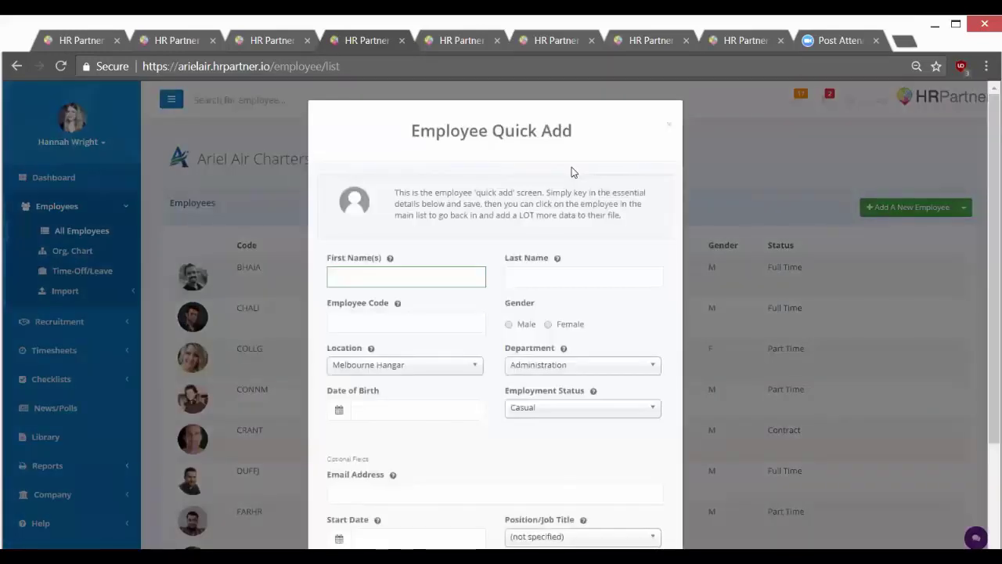
{"action": "scroll", "coordinate": [555, 193], "scroll_direction": "down", "scroll_amount": 2}
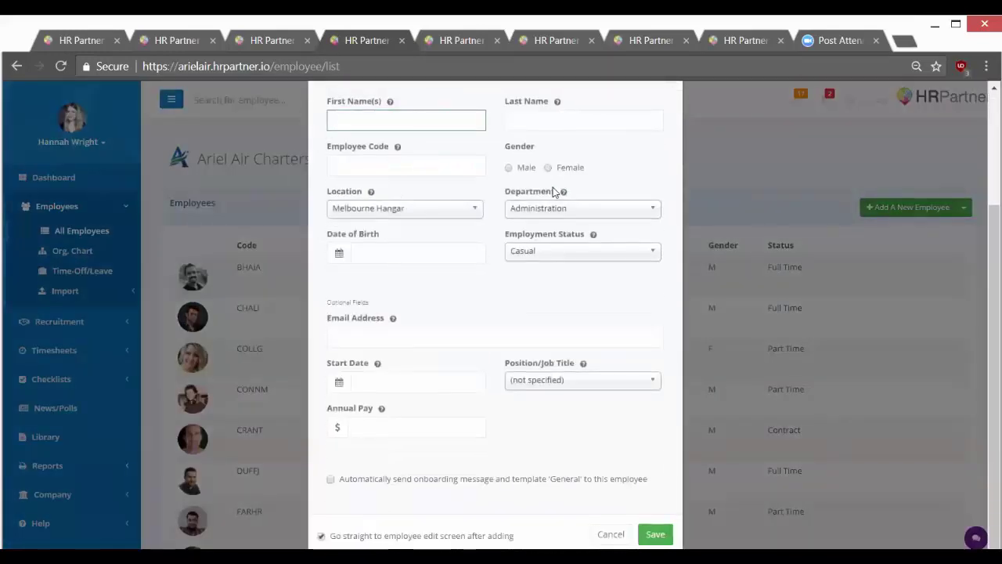
{"action": "scroll", "coordinate": [509, 208], "scroll_direction": "up", "scroll_amount": 2}
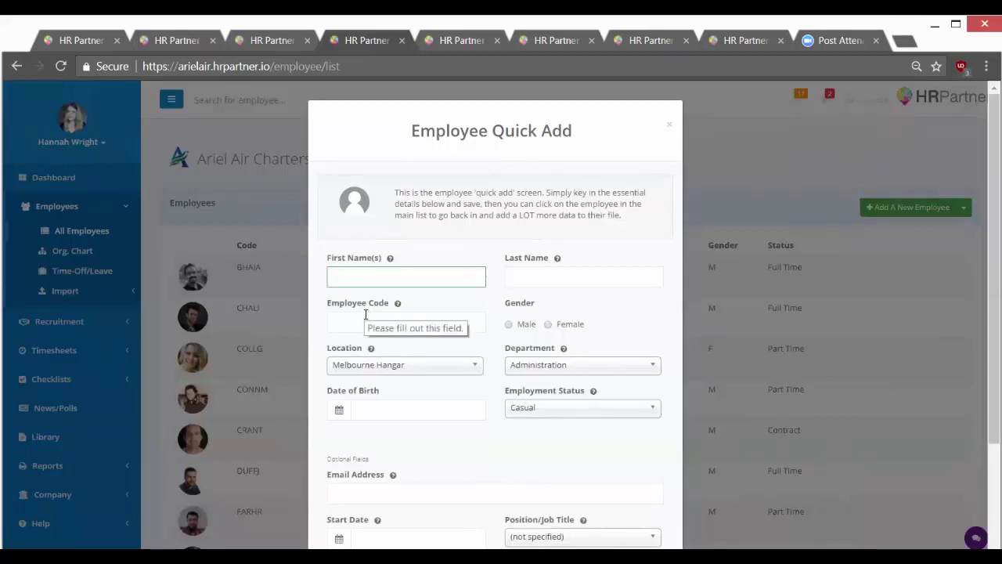
{"action": "left_click", "coordinate": [365, 317]}
{"action": "type", "text": "2728"}
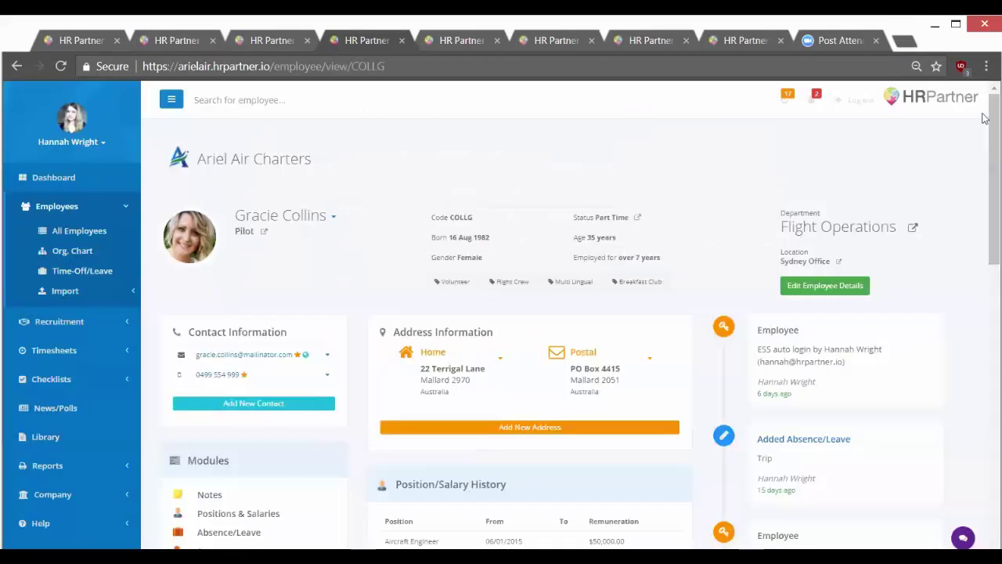
{"action": "left_click_drag", "start_coordinate": [984, 117], "coordinate": [984, 248]}
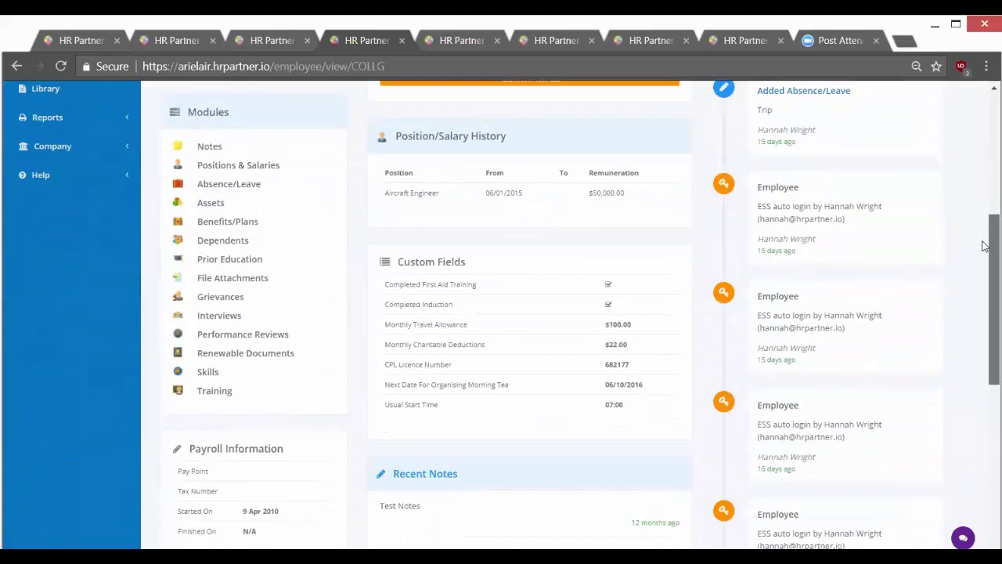
{"action": "scroll", "coordinate": [984, 248], "scroll_direction": "up", "scroll_amount": 1}
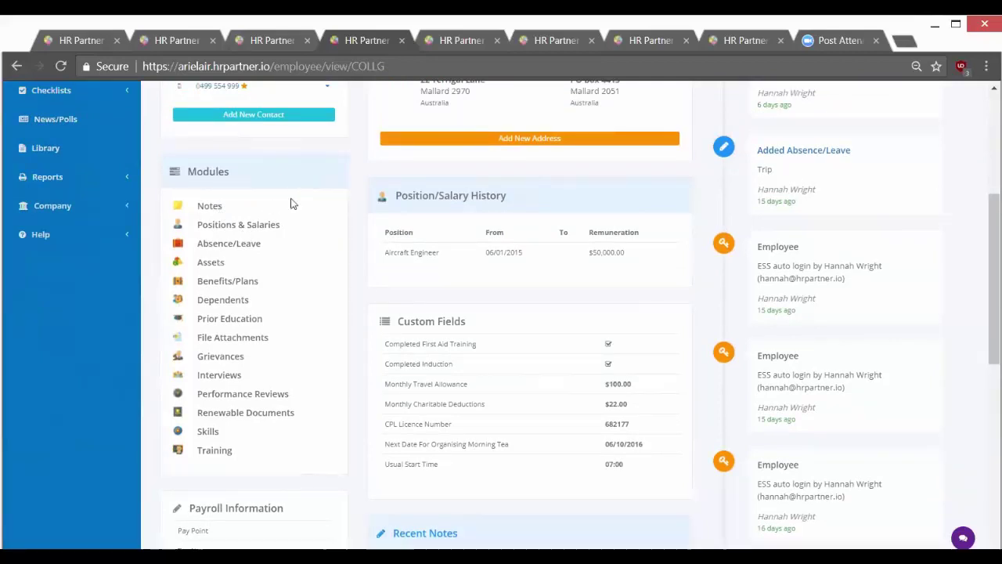
{"action": "left_click", "coordinate": [252, 417]}
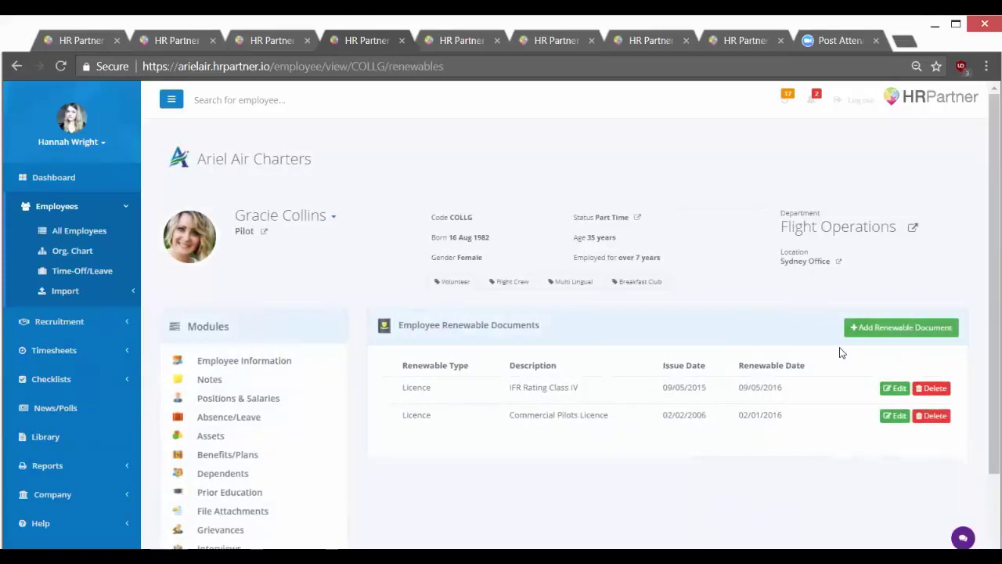
{"action": "scroll", "coordinate": [264, 459], "scroll_direction": "down", "scroll_amount": 3}
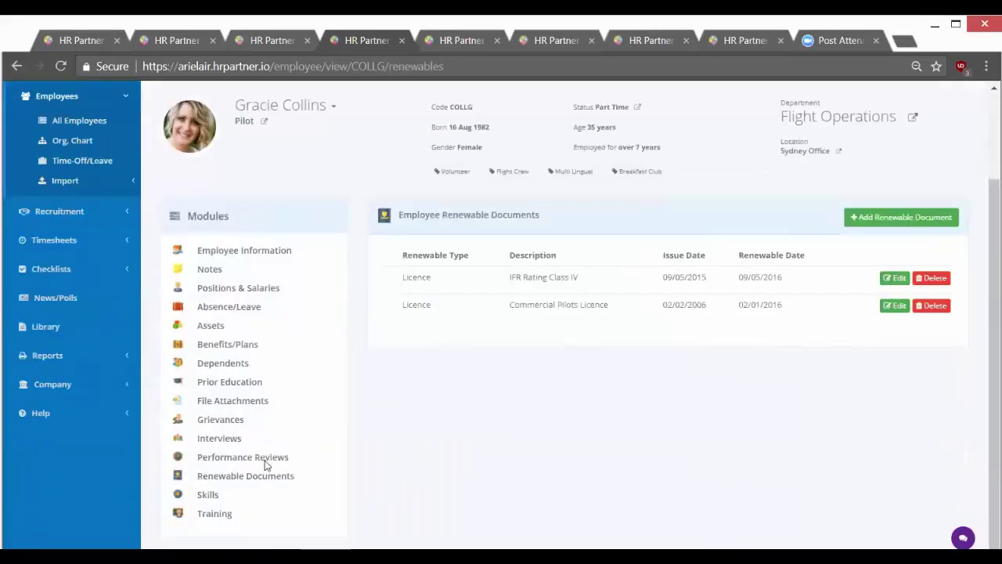
{"action": "left_click", "coordinate": [264, 460]}
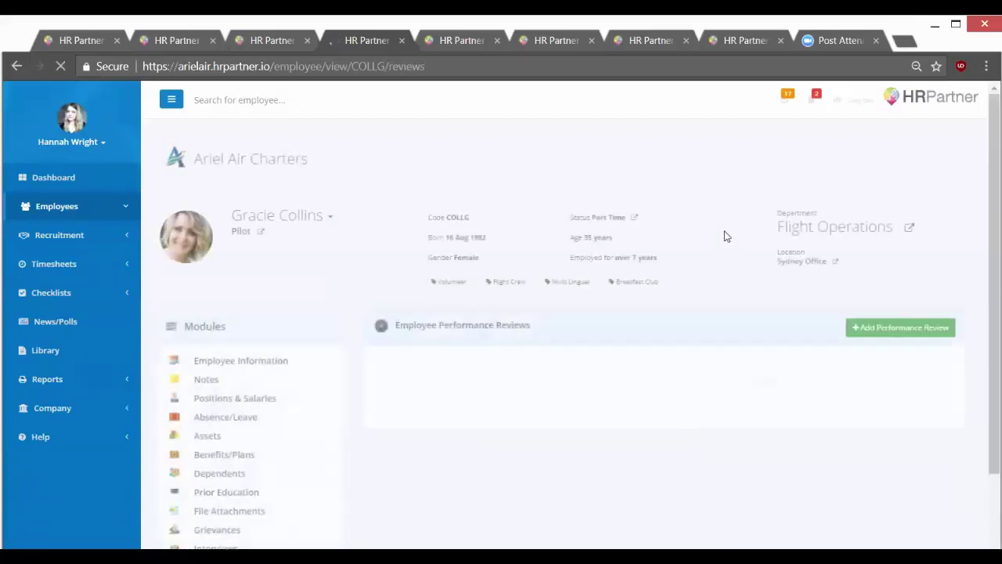
{"action": "left_click", "coordinate": [207, 381]}
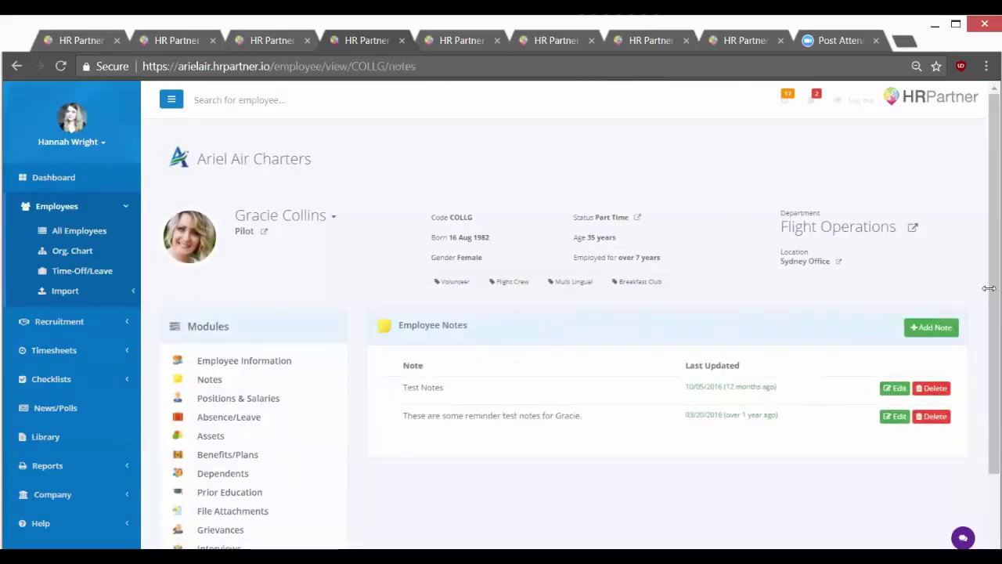
{"action": "left_click", "coordinate": [256, 367]}
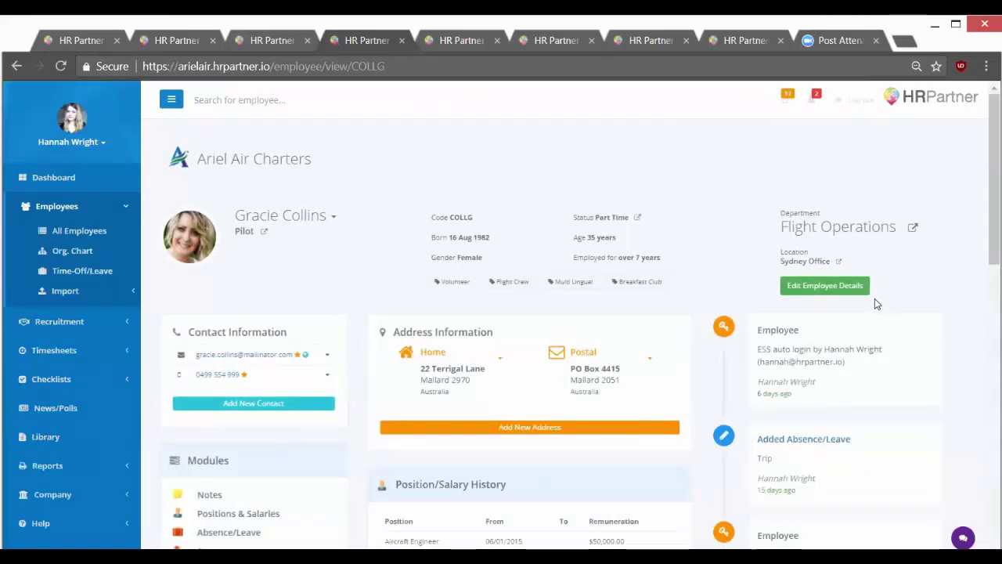
Edit the employee's details, scroll through the portal, timesheet and custom field sections, then open positions and salaries.
{"action": "left_click", "coordinate": [825, 287]}
{"action": "scroll", "coordinate": [984, 287], "scroll_direction": "down", "scroll_amount": 10}
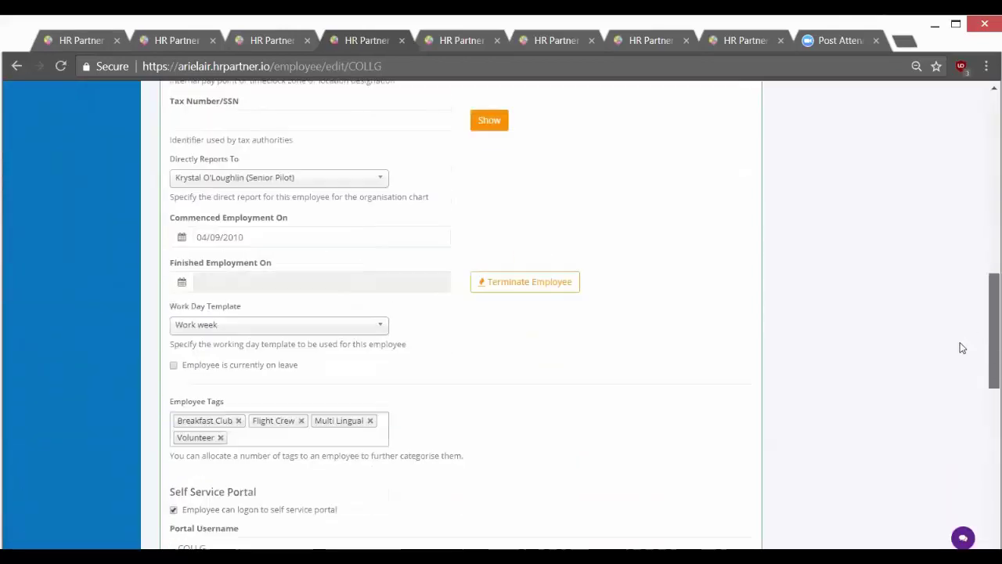
{"action": "scroll", "coordinate": [962, 352], "scroll_direction": "down", "scroll_amount": 6}
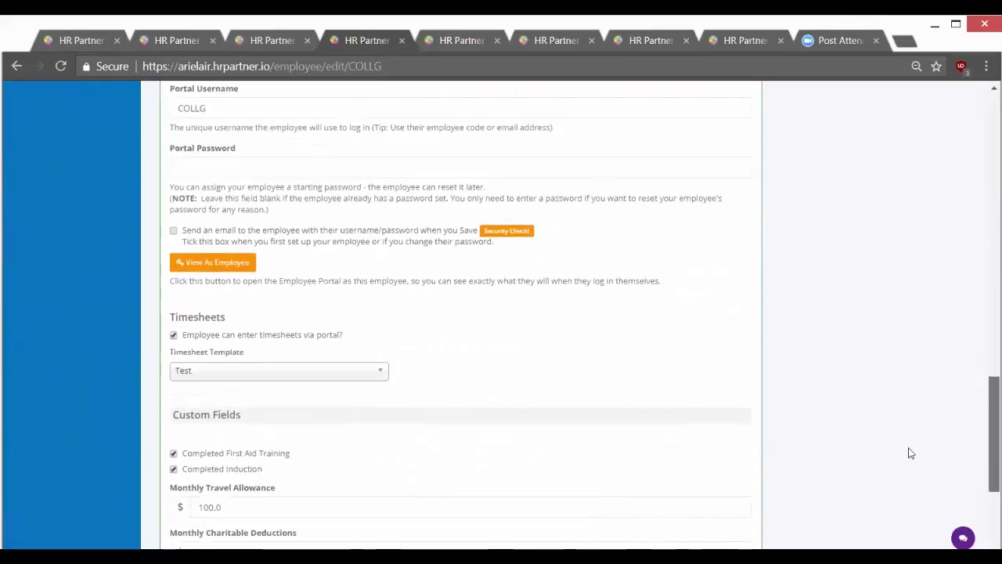
{"action": "scroll", "coordinate": [907, 458], "scroll_direction": "down", "scroll_amount": 1}
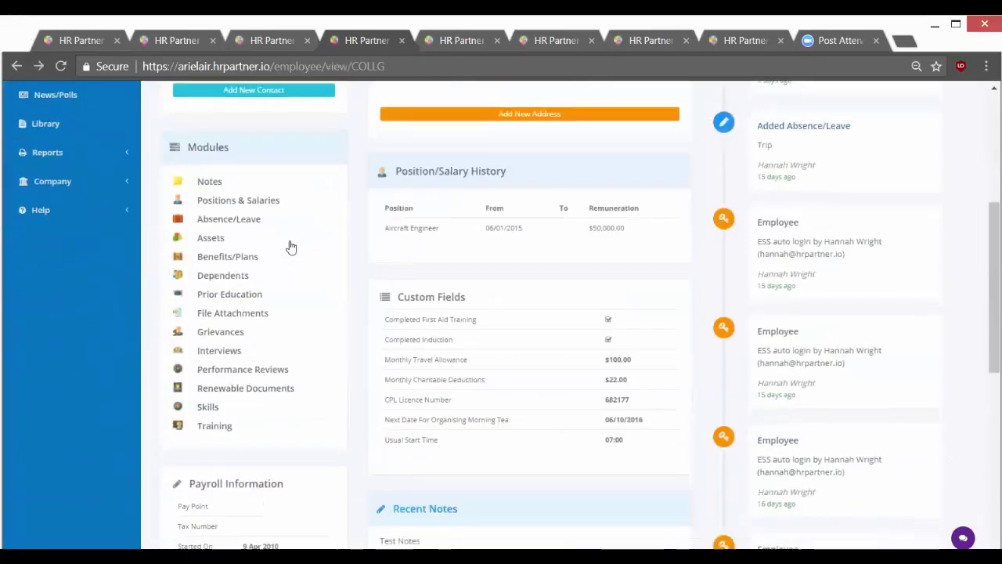
{"action": "scroll", "coordinate": [266, 219], "scroll_direction": "down", "scroll_amount": 1}
{"action": "left_click", "coordinate": [238, 203]}
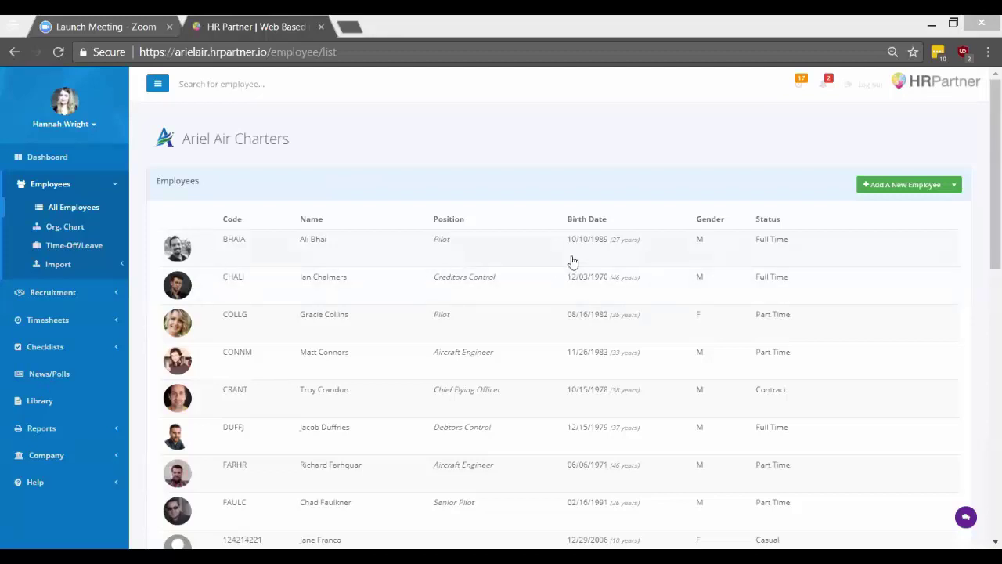
Open the part-time pilot's employee record from the list.
{"action": "left_click", "coordinate": [335, 318]}
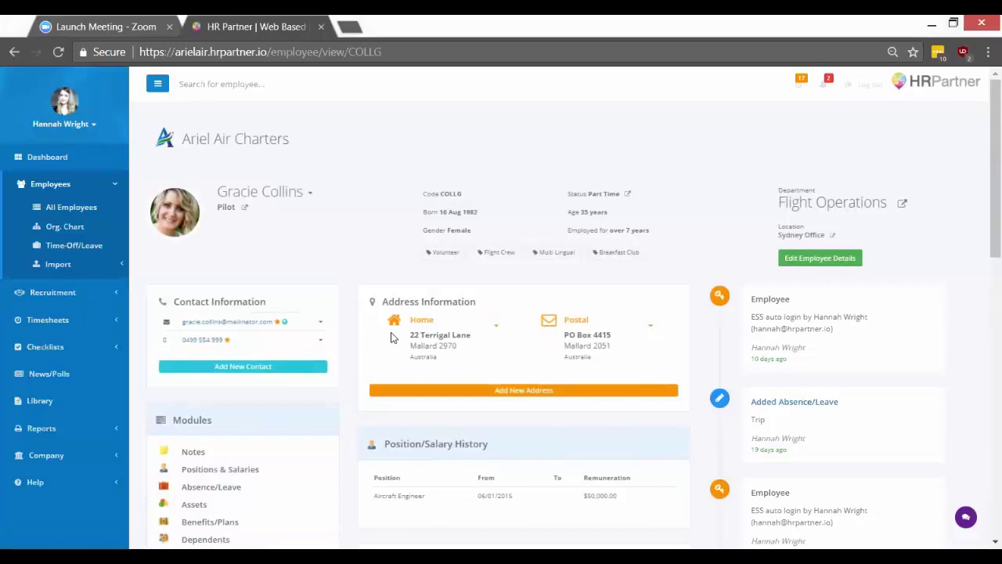
{"action": "scroll", "coordinate": [472, 315], "scroll_direction": "down", "scroll_amount": 1}
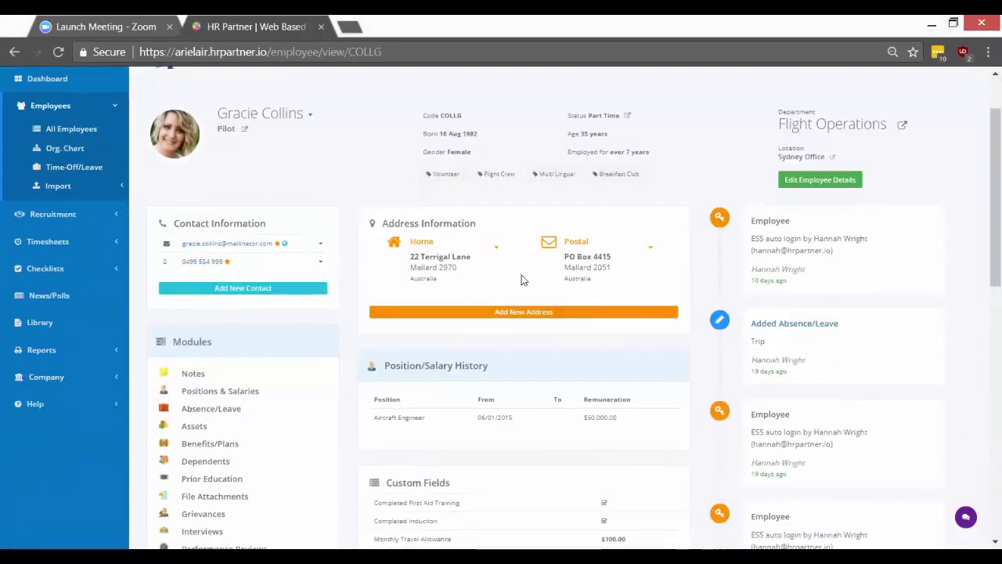
{"action": "scroll", "coordinate": [453, 248], "scroll_direction": "up", "scroll_amount": 1}
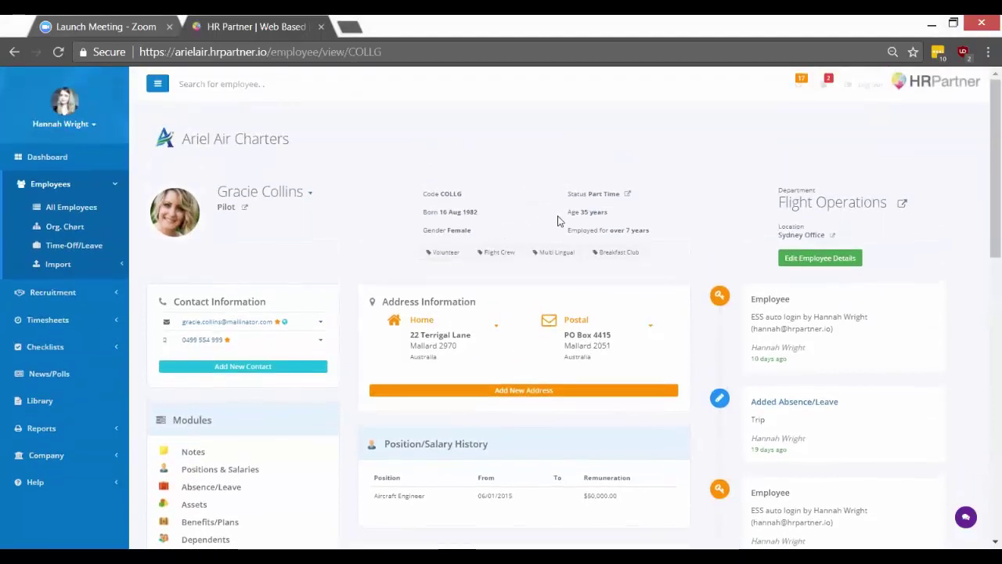
Edit the pilot's details, checking the Commenced Employment On date stays 04/09/2010.
{"action": "left_click", "coordinate": [822, 260]}
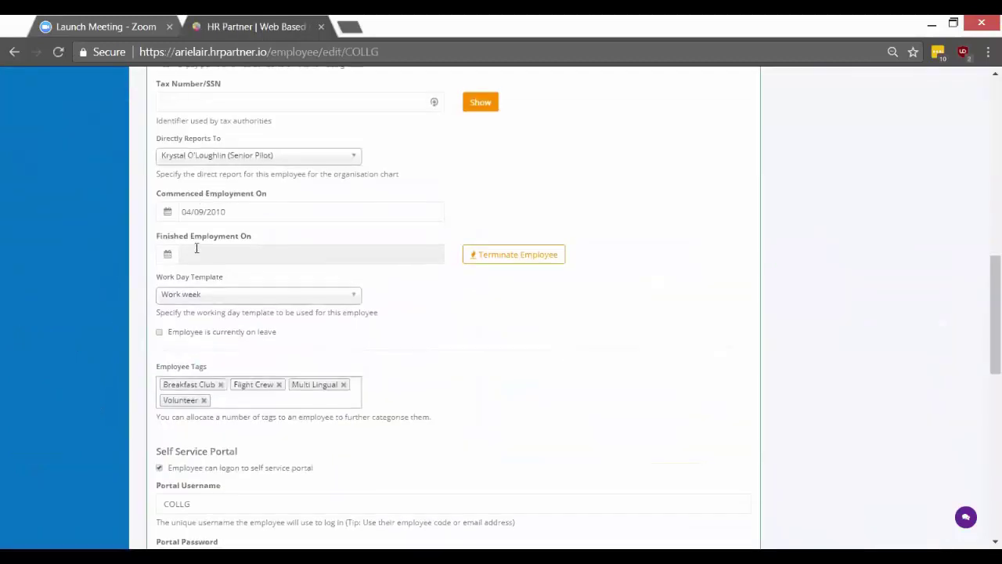
{"action": "scroll", "coordinate": [209, 235], "scroll_direction": "up", "scroll_amount": 1}
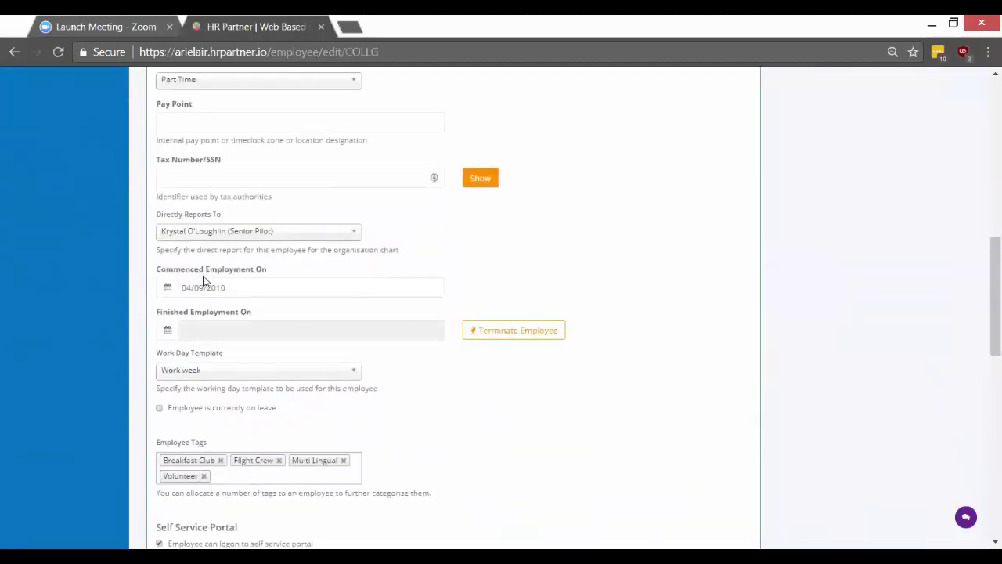
{"action": "left_click", "coordinate": [204, 288]}
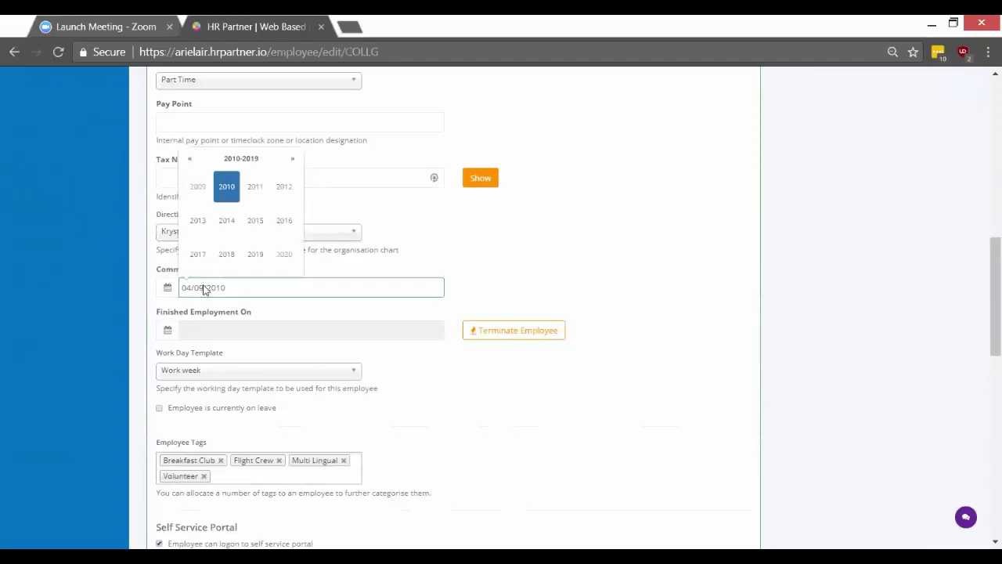
{"action": "left_click", "coordinate": [816, 219]}
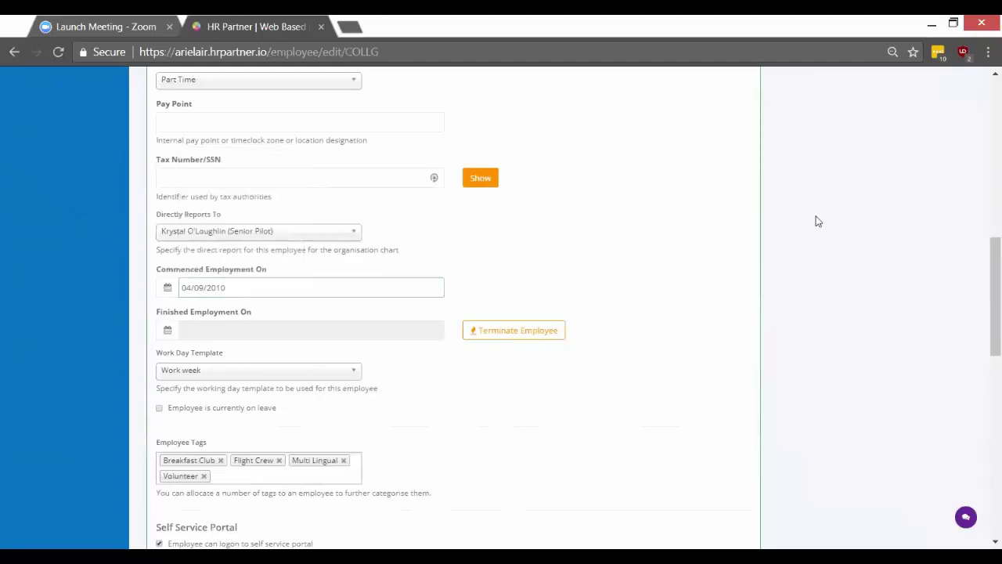
{"action": "scroll", "coordinate": [807, 231], "scroll_direction": "down", "scroll_amount": 8}
{"action": "scroll", "coordinate": [678, 433], "scroll_direction": "down", "scroll_amount": 2}
{"action": "scroll", "coordinate": [689, 416], "scroll_direction": "up", "scroll_amount": 15}
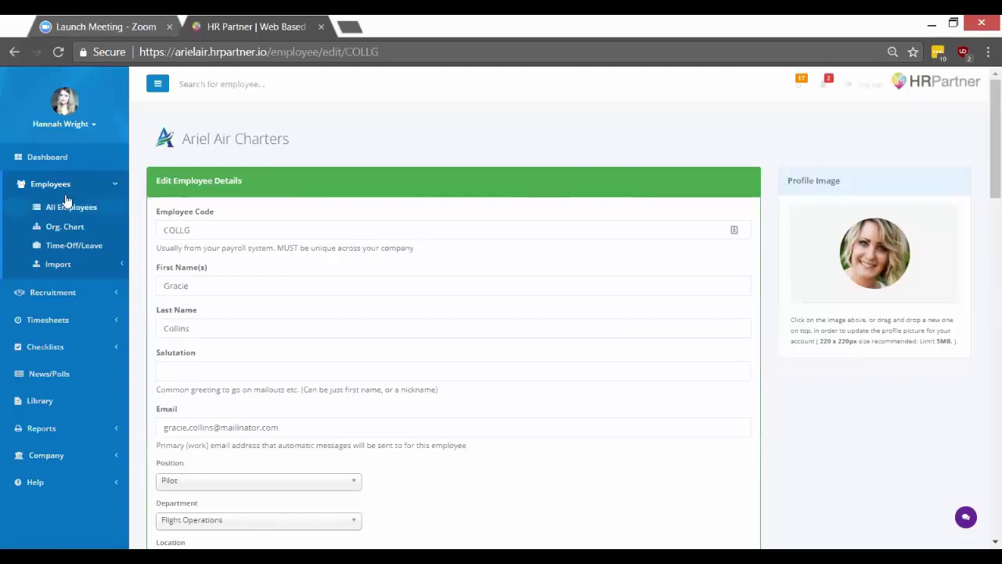
From the leave balances overview, choose Set Up Leave Profiles under Leave Balance Actions.
{"action": "left_click", "coordinate": [76, 249]}
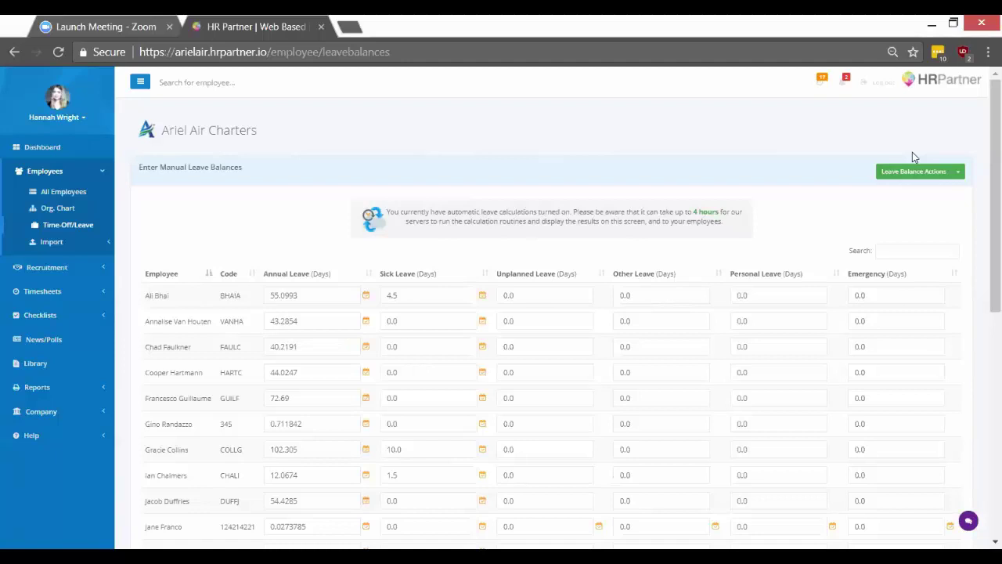
{"action": "left_click", "coordinate": [958, 172]}
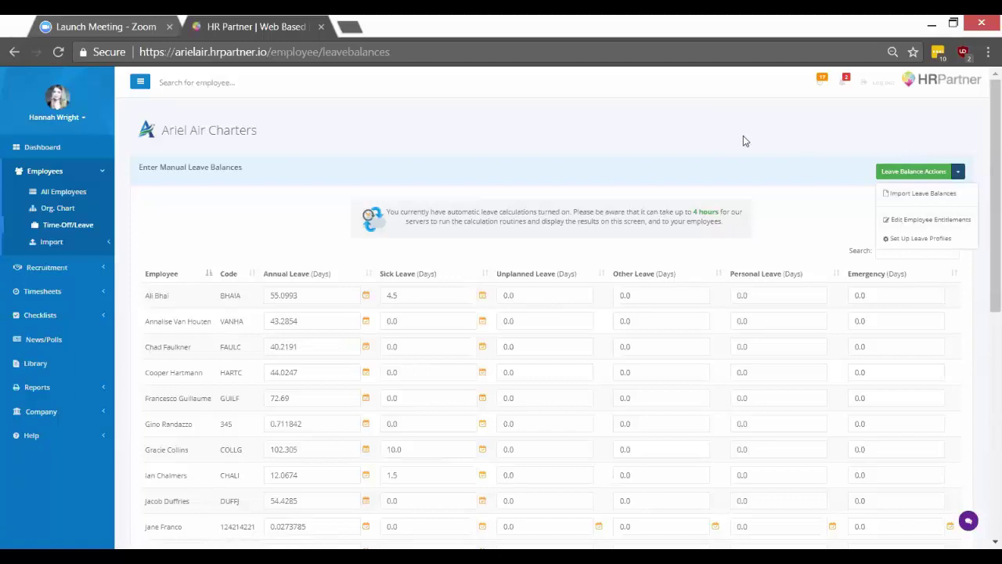
{"action": "left_click", "coordinate": [967, 156]}
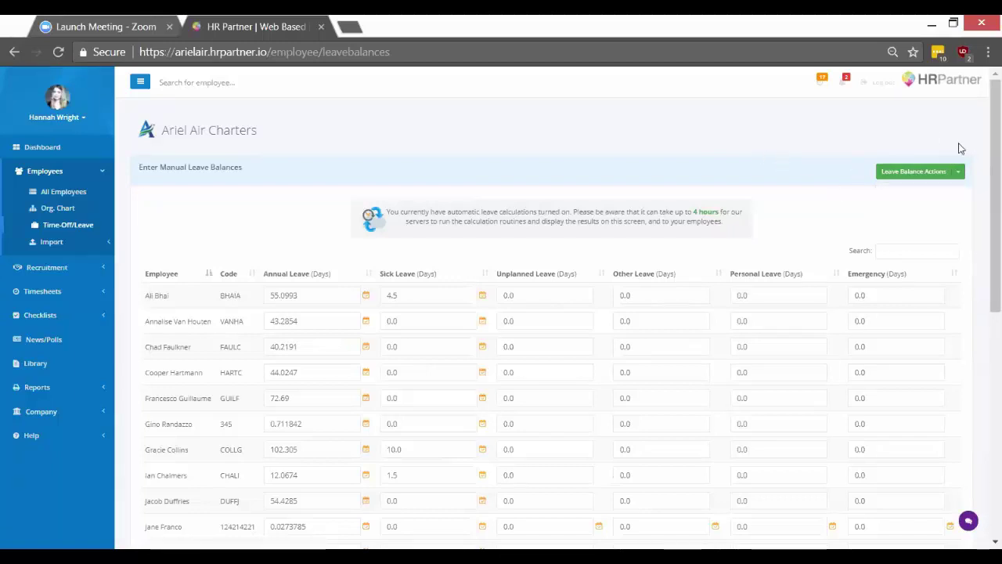
{"action": "left_click", "coordinate": [960, 173]}
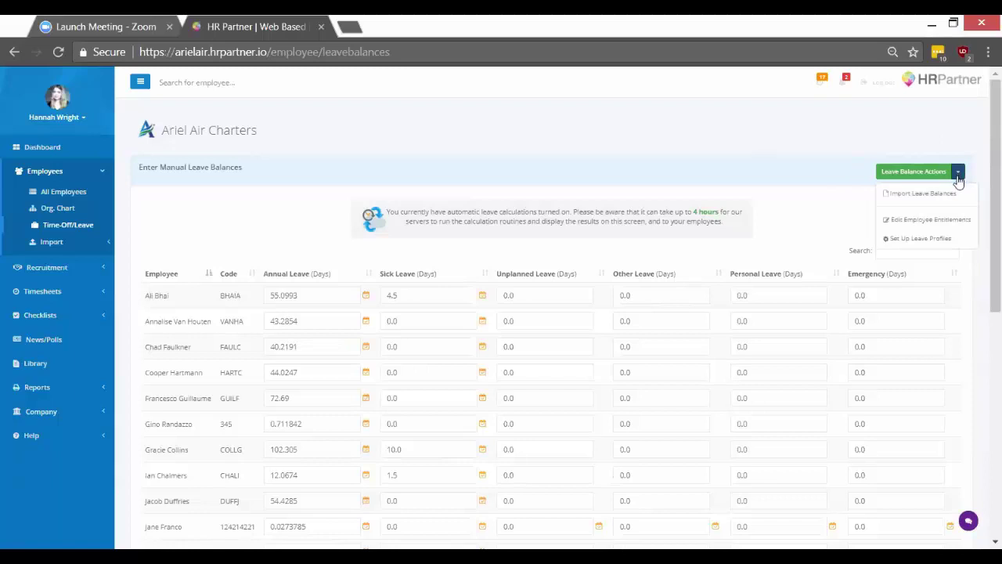
{"action": "left_click", "coordinate": [942, 243]}
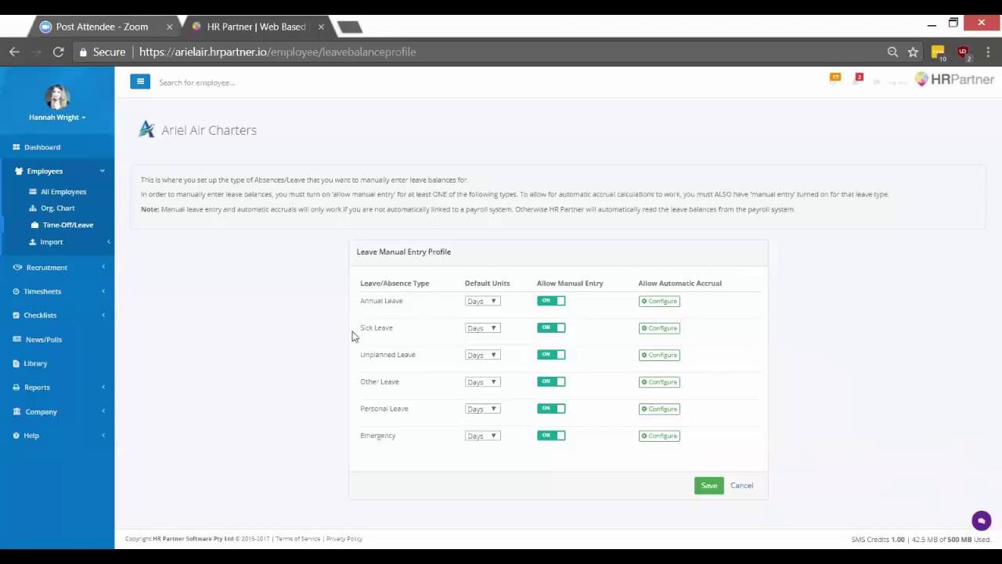
Expand Company settings and Data Files to show the absence reasons and statuses lists.
{"action": "left_click", "coordinate": [88, 412]}
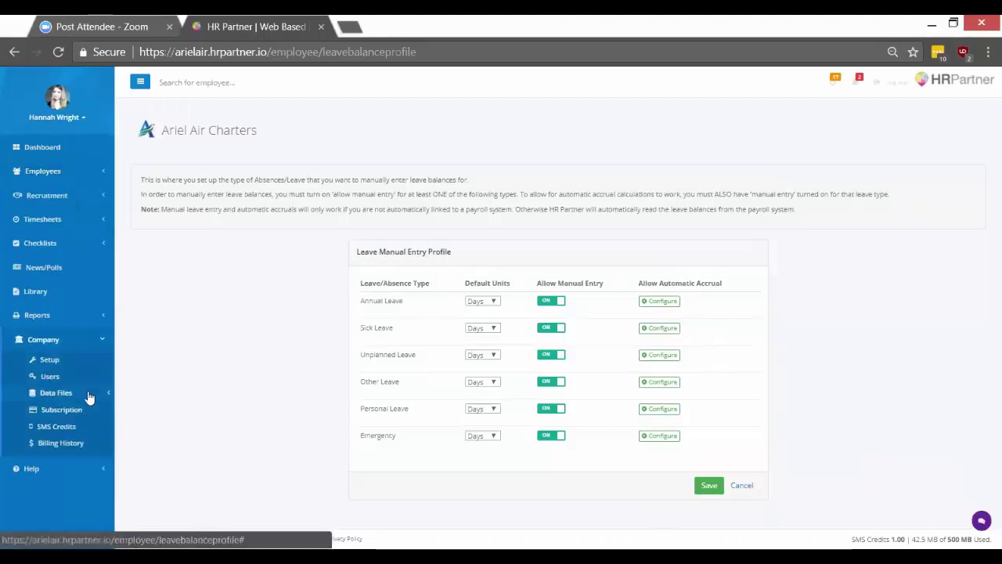
{"action": "left_click", "coordinate": [89, 397]}
{"action": "left_click", "coordinate": [57, 476]}
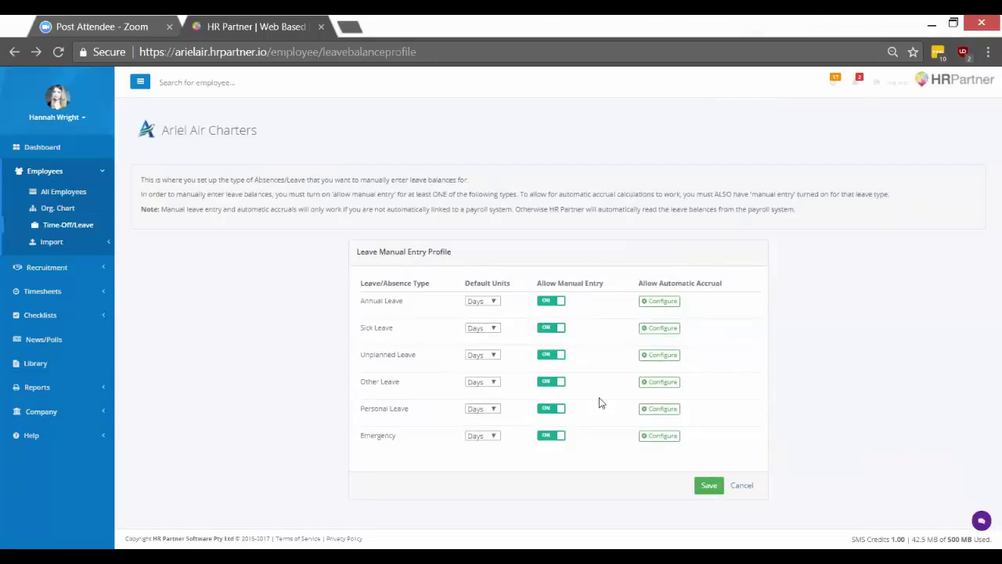
Configure Annual Leave with a 25-day default entitlement, keeping the Upfront accrual method.
{"action": "left_click", "coordinate": [660, 302]}
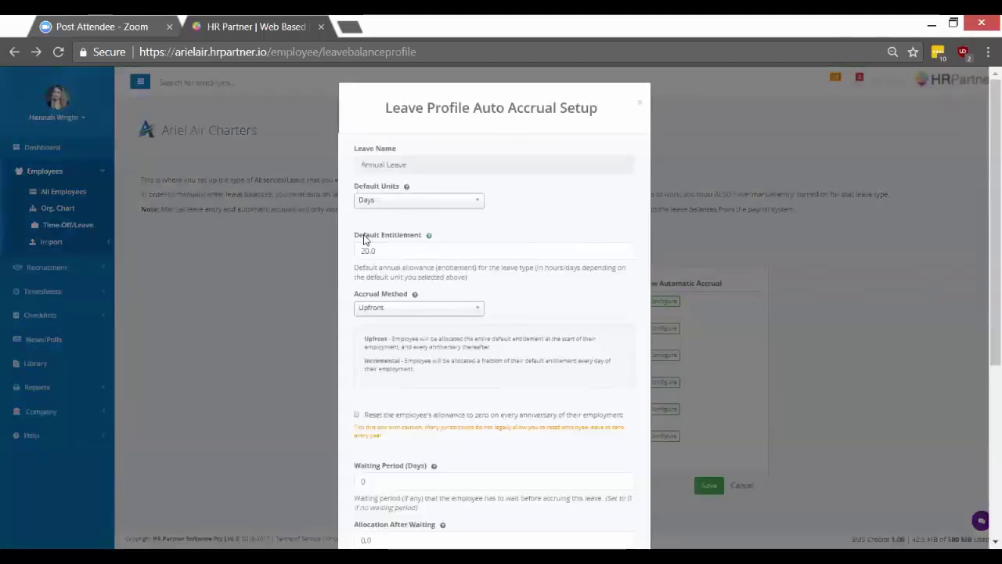
{"action": "left_click", "coordinate": [367, 251]}
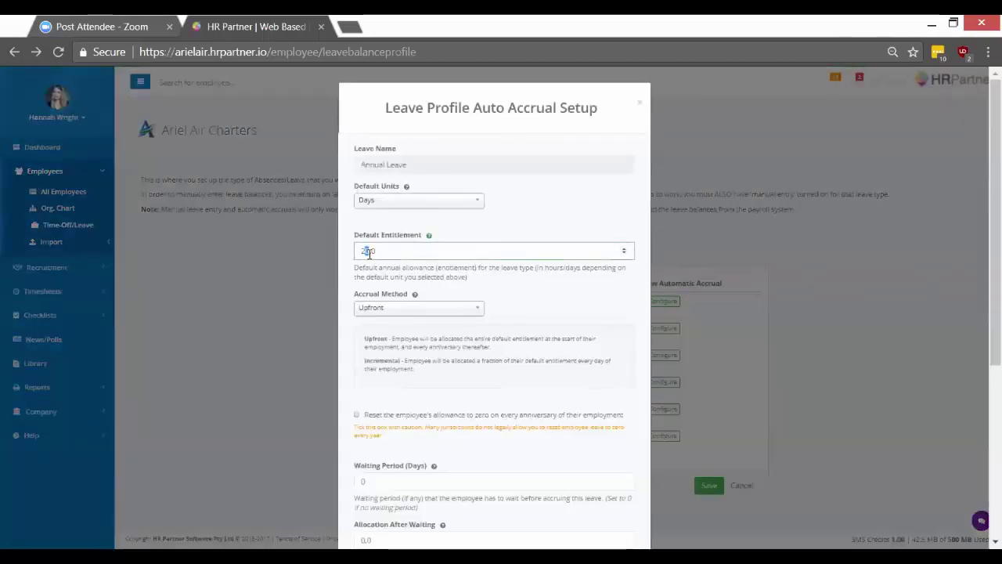
{"action": "left_click", "coordinate": [409, 274]}
{"action": "scroll", "coordinate": [417, 266], "scroll_direction": "down", "scroll_amount": 1}
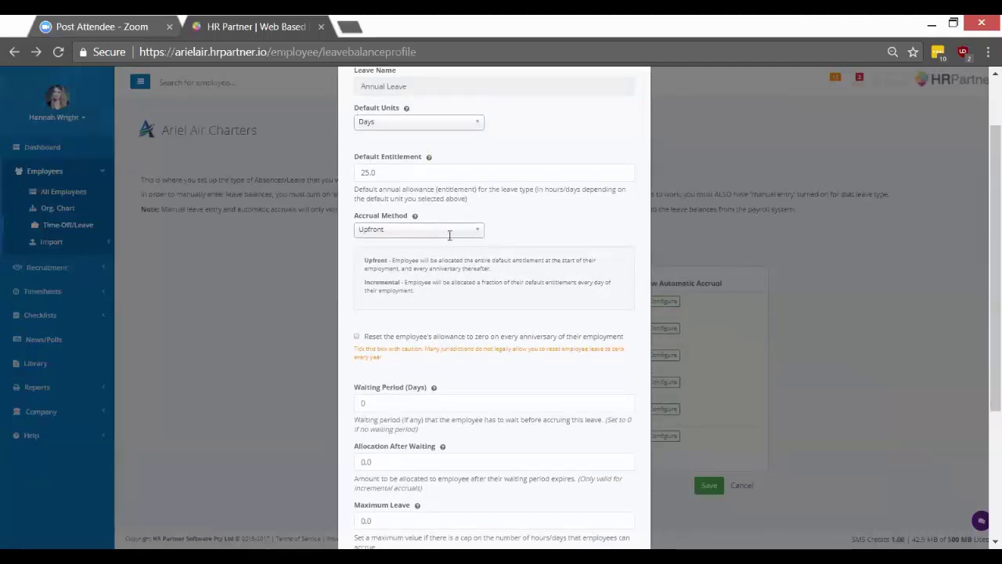
{"action": "left_click", "coordinate": [455, 231]}
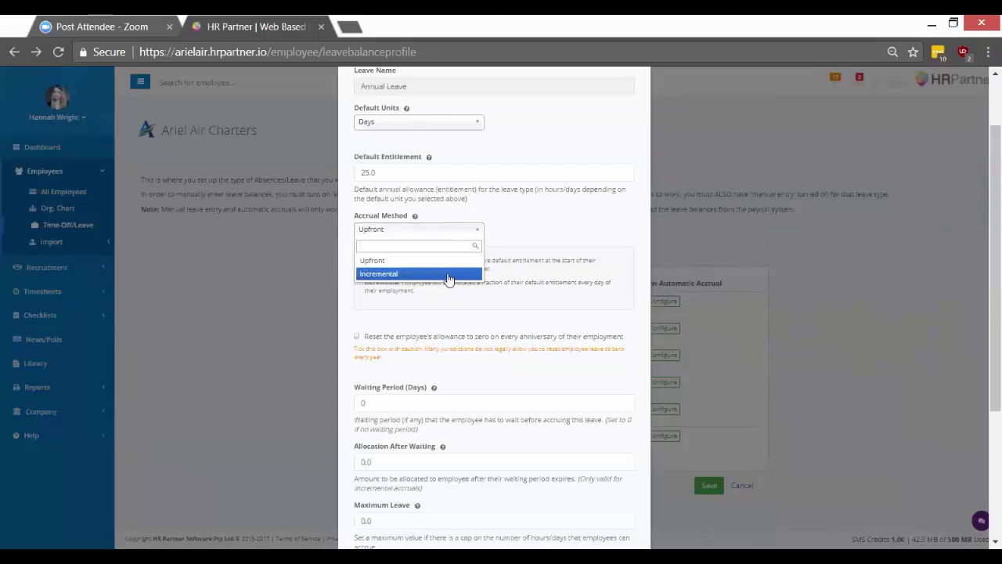
{"action": "left_click", "coordinate": [409, 229]}
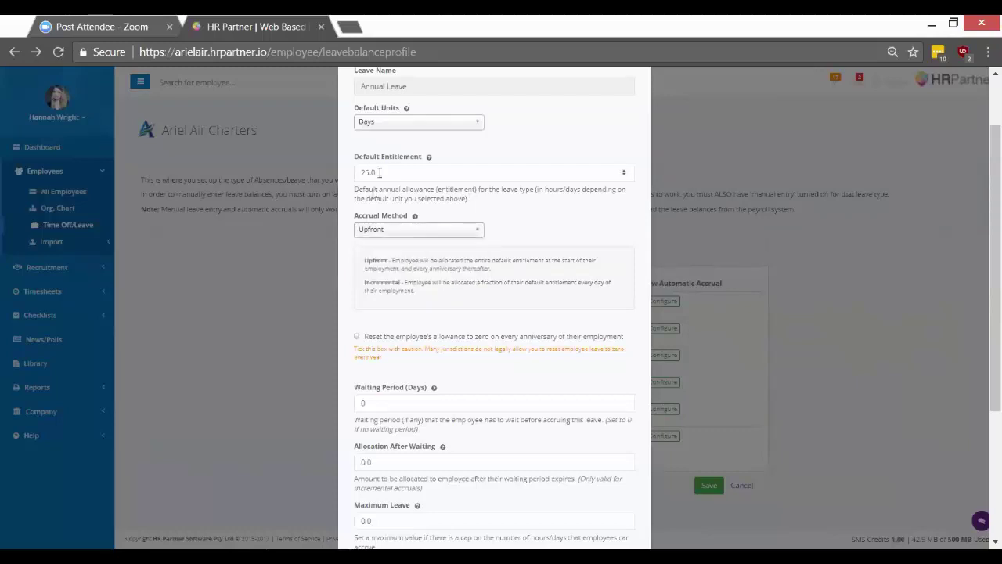
Apply auto accrual and reset the annual allowance for ALL employees, then save.
{"action": "scroll", "coordinate": [377, 187], "scroll_direction": "down", "scroll_amount": 1}
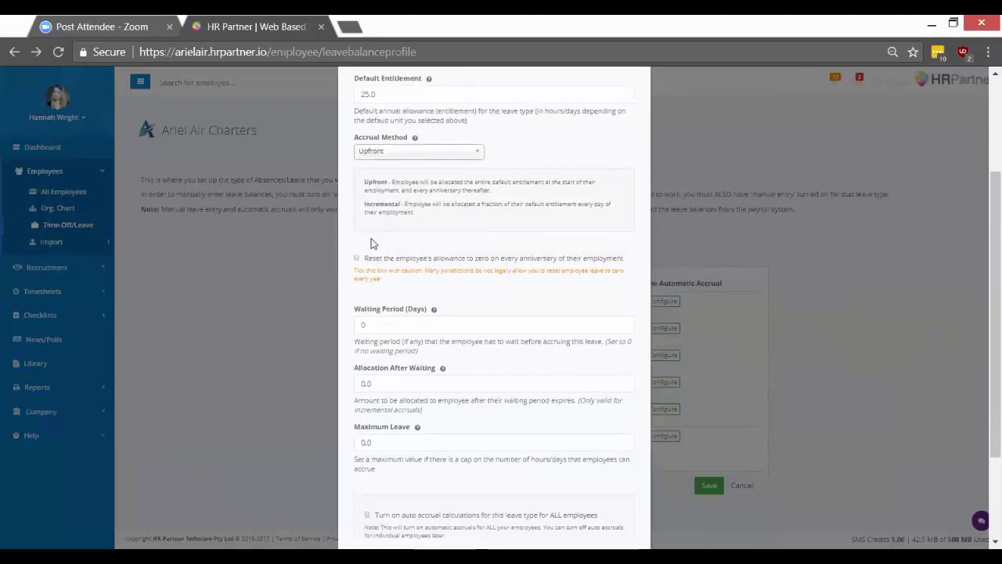
{"action": "scroll", "coordinate": [373, 244], "scroll_direction": "down", "scroll_amount": 1}
{"action": "scroll", "coordinate": [371, 239], "scroll_direction": "up", "scroll_amount": 1}
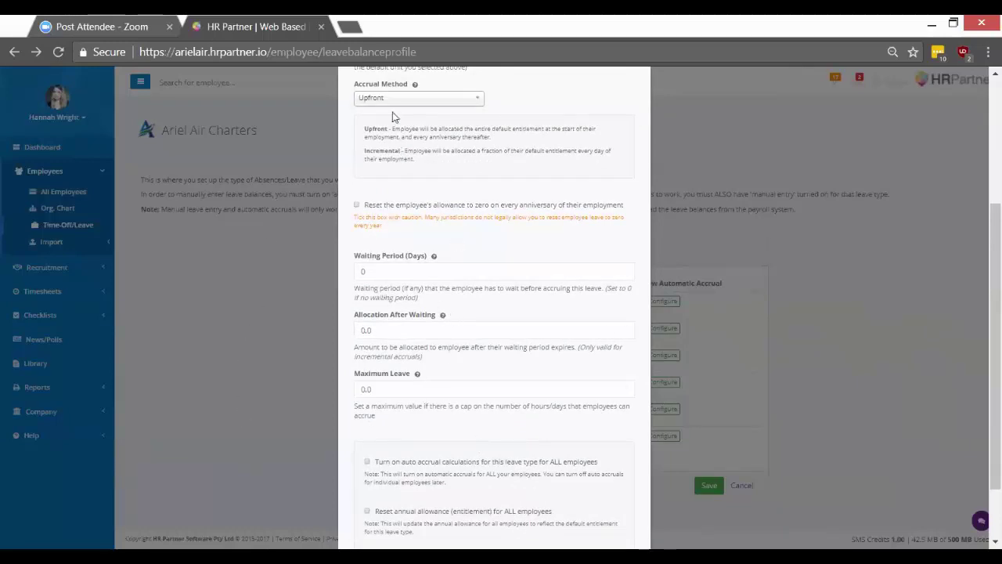
{"action": "scroll", "coordinate": [447, 267], "scroll_direction": "down", "scroll_amount": 1}
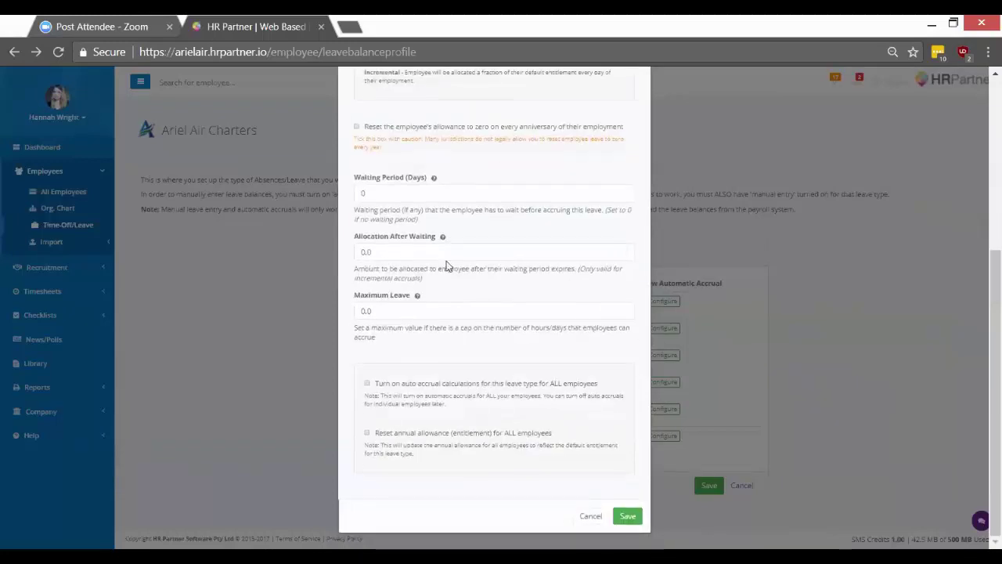
{"action": "left_click", "coordinate": [399, 438]}
{"action": "left_click", "coordinate": [444, 383]}
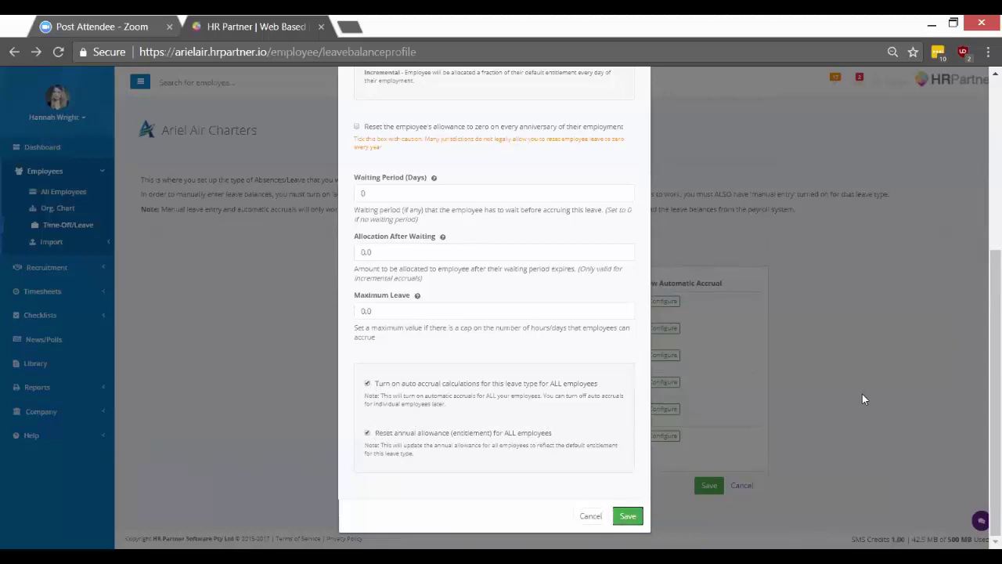
{"action": "key", "text": "Return"}
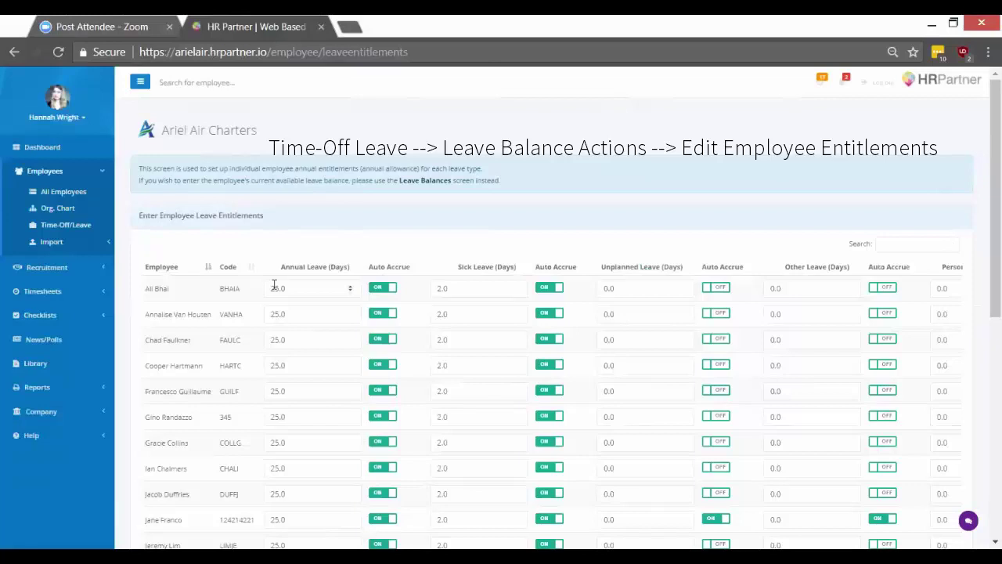
Change two employees' Annual Leave values from 25.0 to 30 and save the entitlements.
{"action": "scroll", "coordinate": [266, 332], "scroll_direction": "down", "scroll_amount": 1}
{"action": "scroll", "coordinate": [266, 333], "scroll_direction": "down", "scroll_amount": 1}
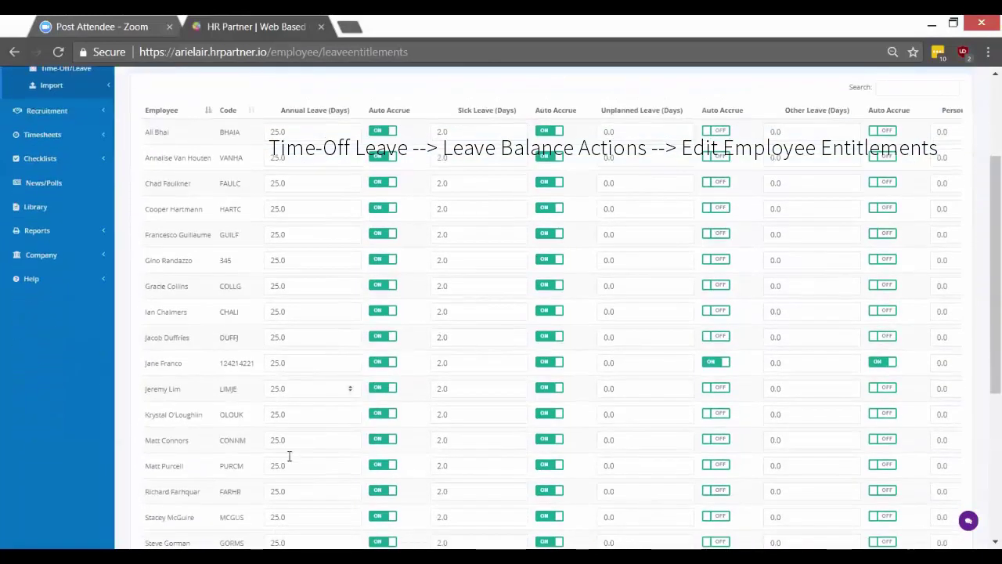
{"action": "scroll", "coordinate": [285, 301], "scroll_direction": "up", "scroll_amount": 2}
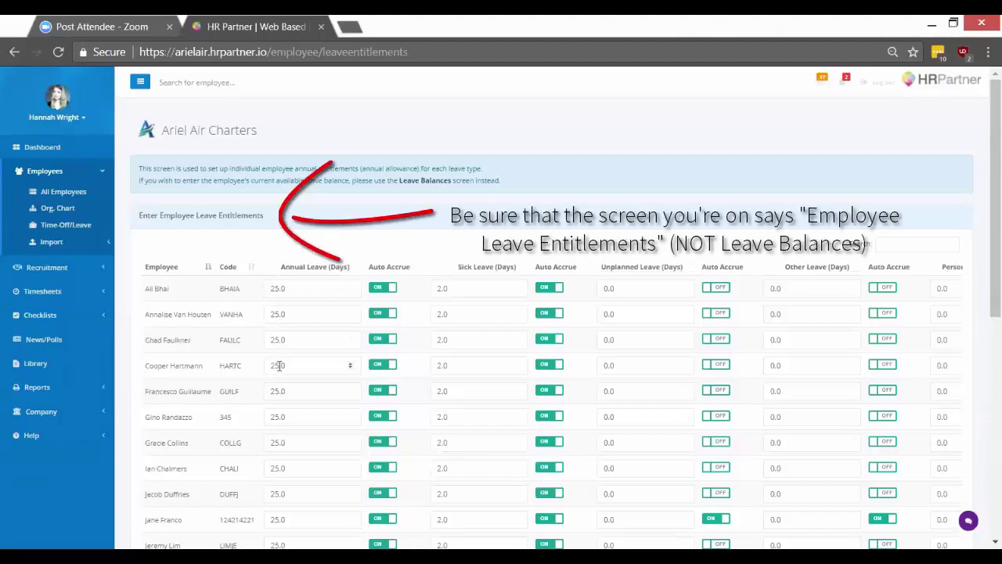
{"action": "left_click_drag", "start_coordinate": [279, 365], "coordinate": [267, 357]}
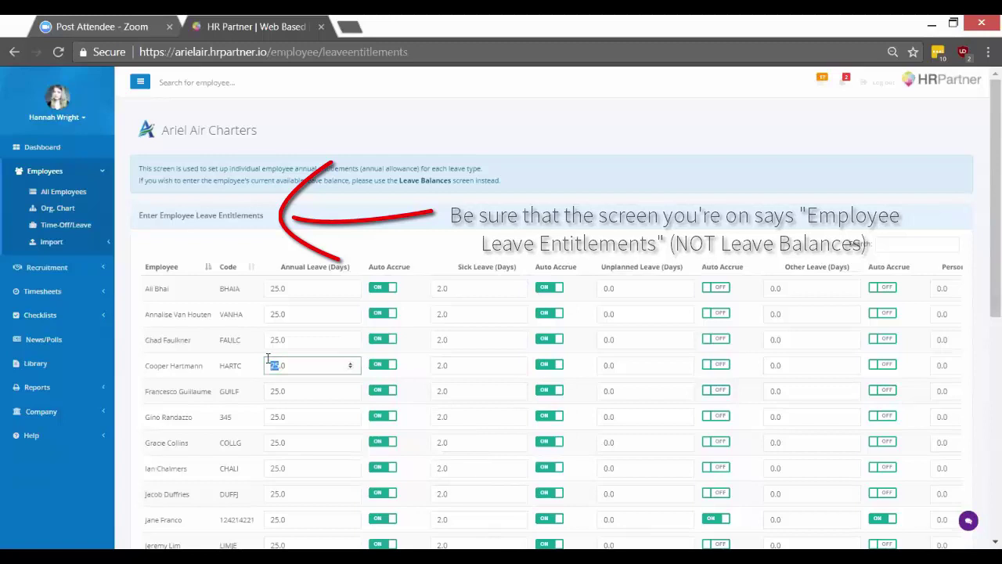
{"action": "type", "text": "30"}
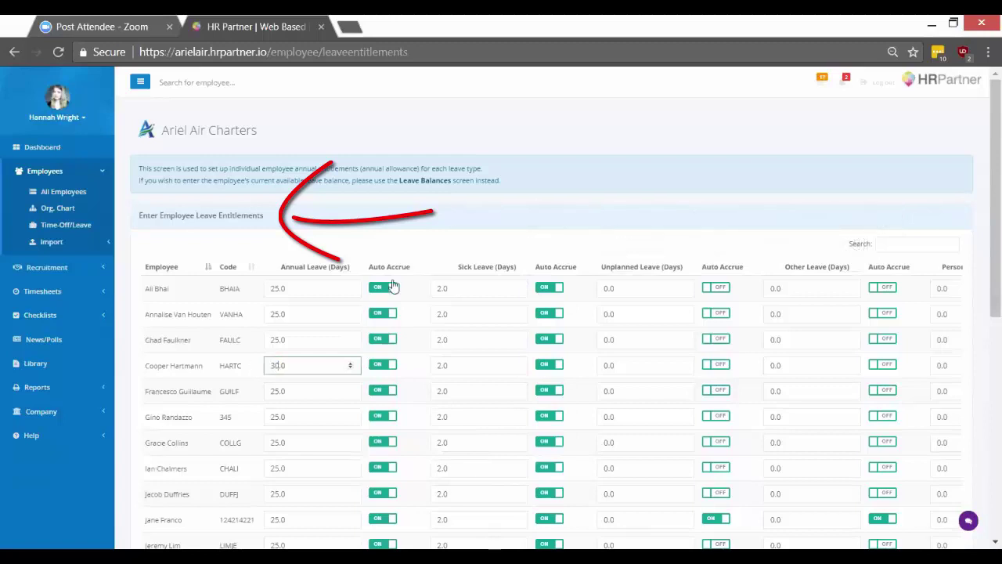
{"action": "scroll", "coordinate": [347, 237], "scroll_direction": "down", "scroll_amount": 2}
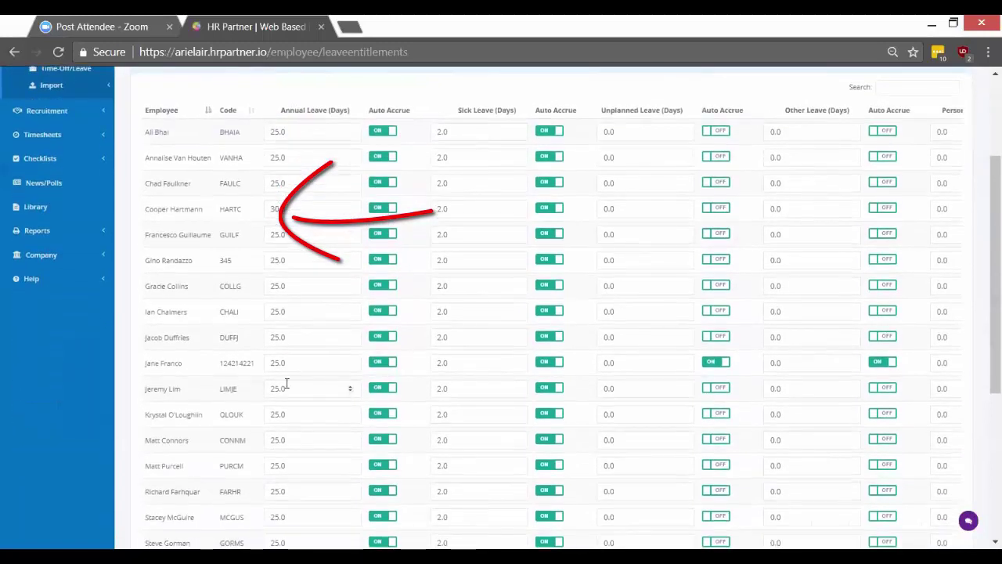
{"action": "left_click_drag", "start_coordinate": [280, 415], "coordinate": [248, 411]}
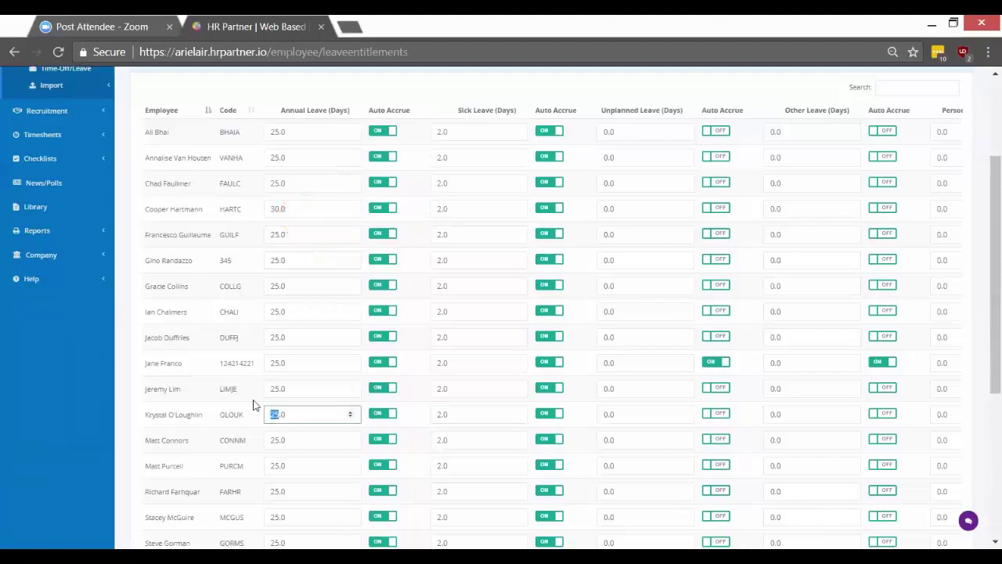
{"action": "type", "text": "30"}
{"action": "left_click", "coordinate": [62, 468]}
{"action": "scroll", "coordinate": [212, 329], "scroll_direction": "down", "scroll_amount": 4}
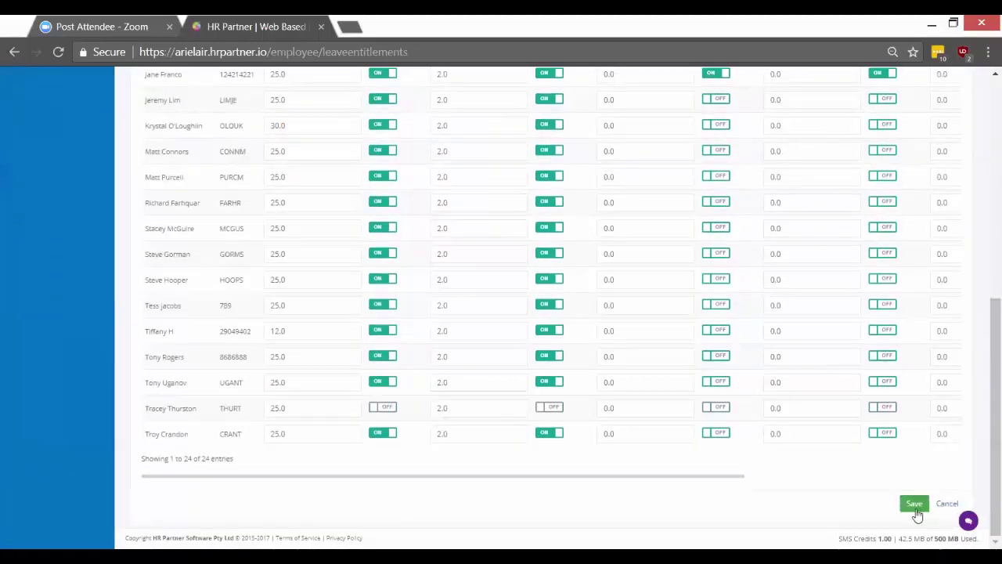
{"action": "left_click", "coordinate": [913, 508]}
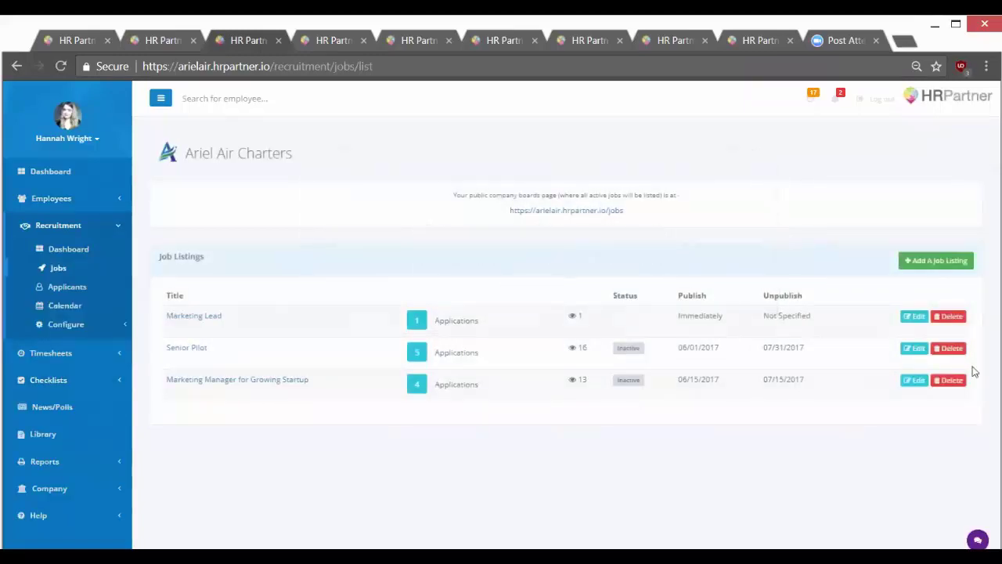
Start a new job listing, then go back to the Recruitment dashboard and expand its configuration options.
{"action": "left_click", "coordinate": [936, 261]}
{"action": "left_click_drag", "start_coordinate": [984, 196], "coordinate": [987, 157]}
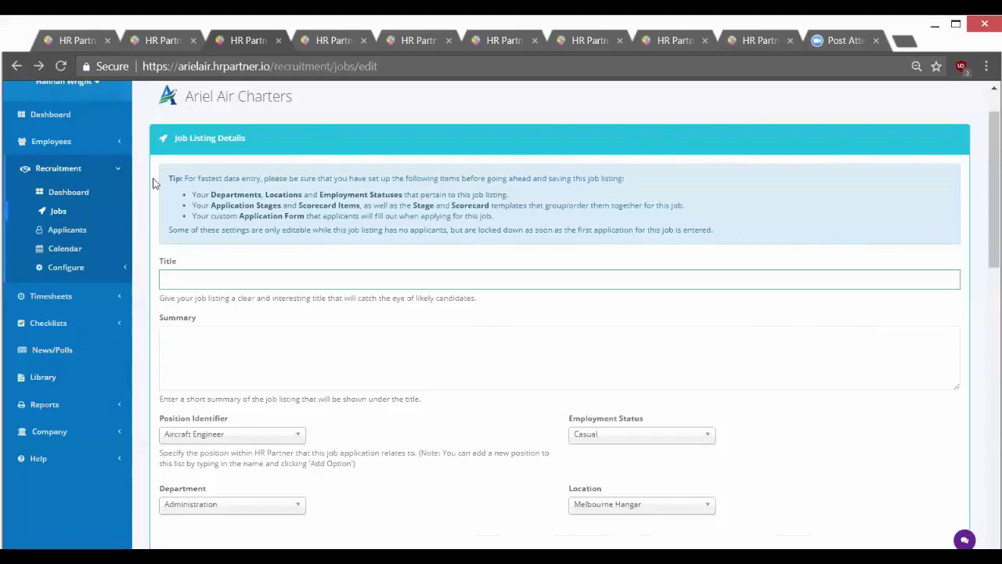
{"action": "left_click", "coordinate": [90, 191]}
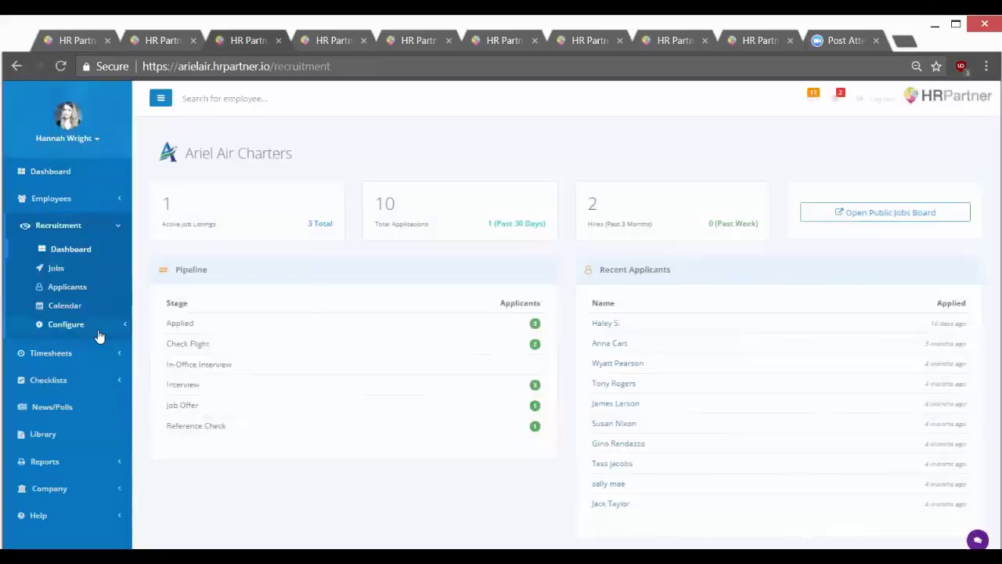
{"action": "left_click", "coordinate": [99, 334]}
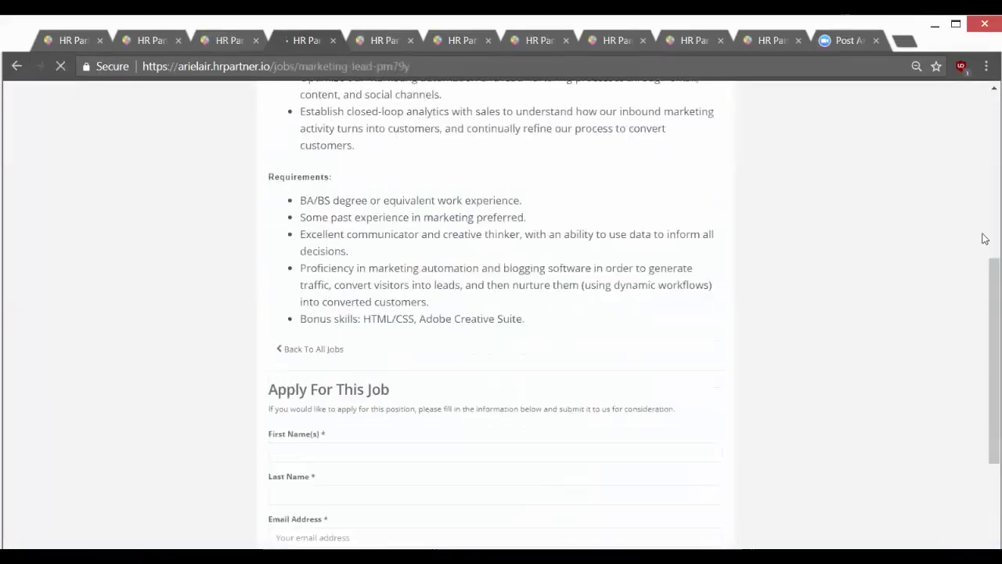
Scroll through the public Marketing Lead job page and its application form.
{"action": "scroll", "coordinate": [985, 238], "scroll_direction": "up", "scroll_amount": 4}
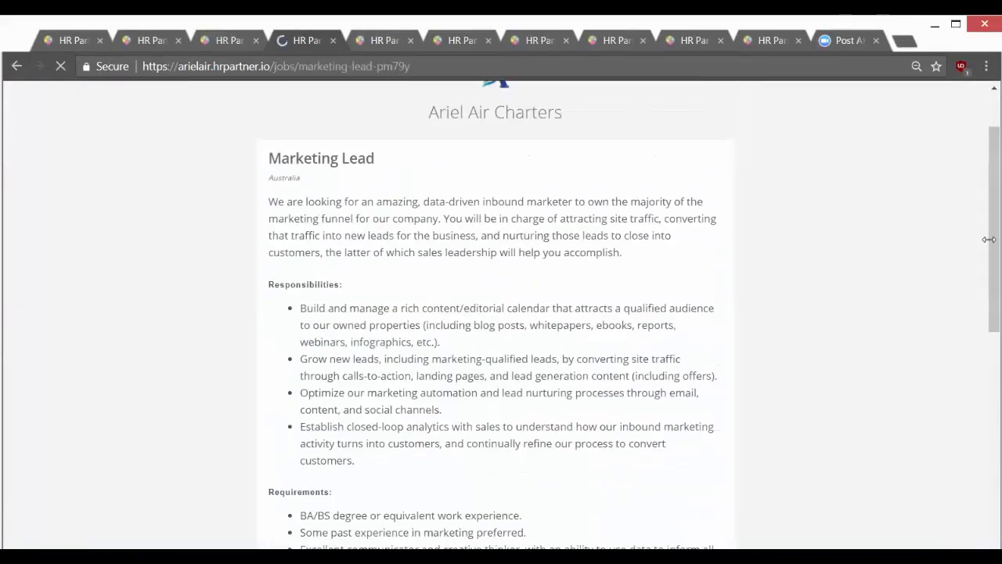
{"action": "mouse_move", "coordinate": [986, 201]}
{"action": "left_mouse_down"}
{"action": "mouse_move", "coordinate": [985, 211]}
{"action": "mouse_move", "coordinate": [984, 182]}
{"action": "left_mouse_up"}
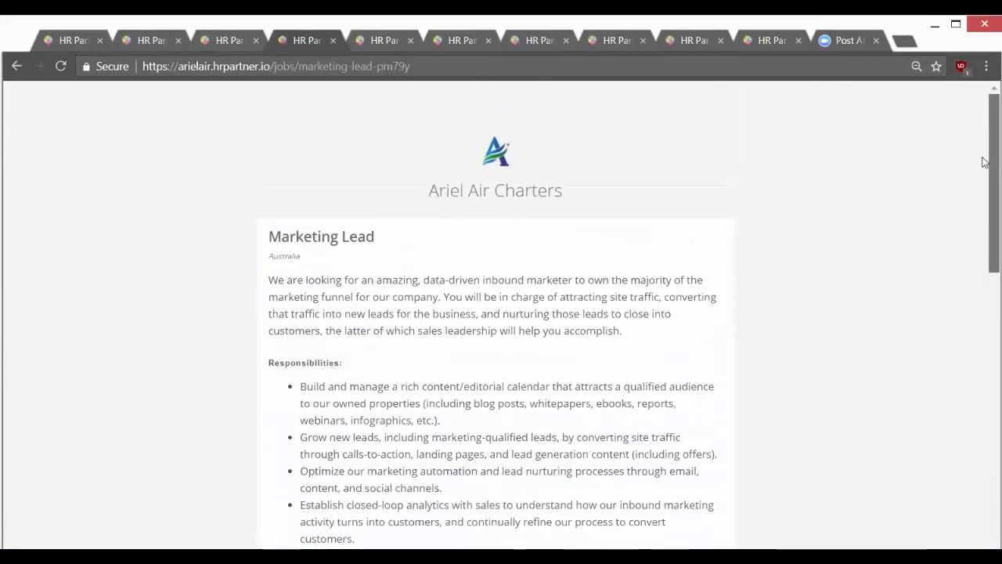
{"action": "scroll", "coordinate": [986, 176], "scroll_direction": "up", "scroll_amount": 1}
{"action": "scroll", "coordinate": [983, 203], "scroll_direction": "down", "scroll_amount": 3}
{"action": "scroll", "coordinate": [933, 405], "scroll_direction": "down", "scroll_amount": 7}
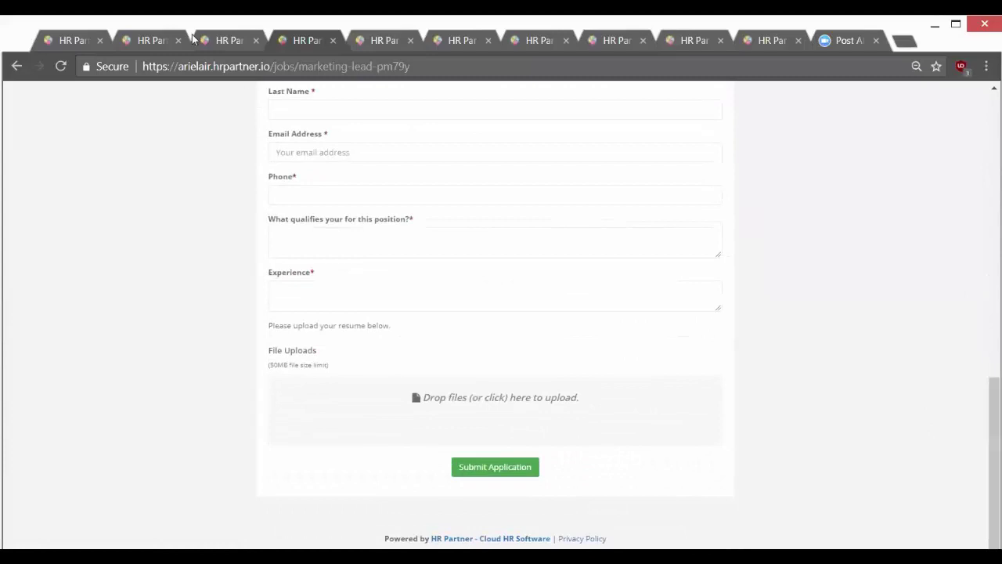
Return to the Recruitment dashboard and close the duplicate job-page tab.
{"action": "left_click", "coordinate": [217, 40]}
{"action": "scroll", "coordinate": [441, 298], "scroll_direction": "up", "scroll_amount": 1}
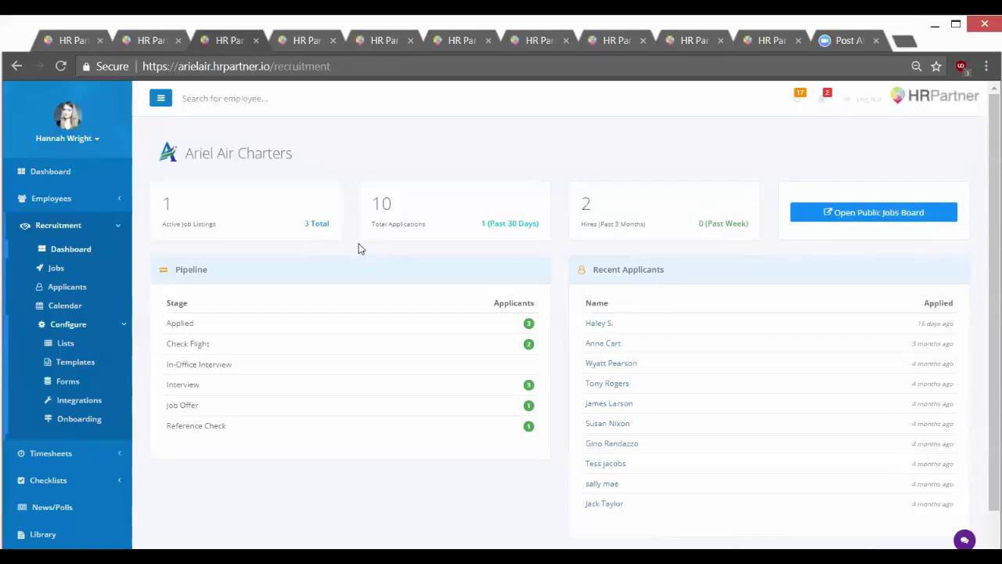
{"action": "key", "text": "ctrl+w"}
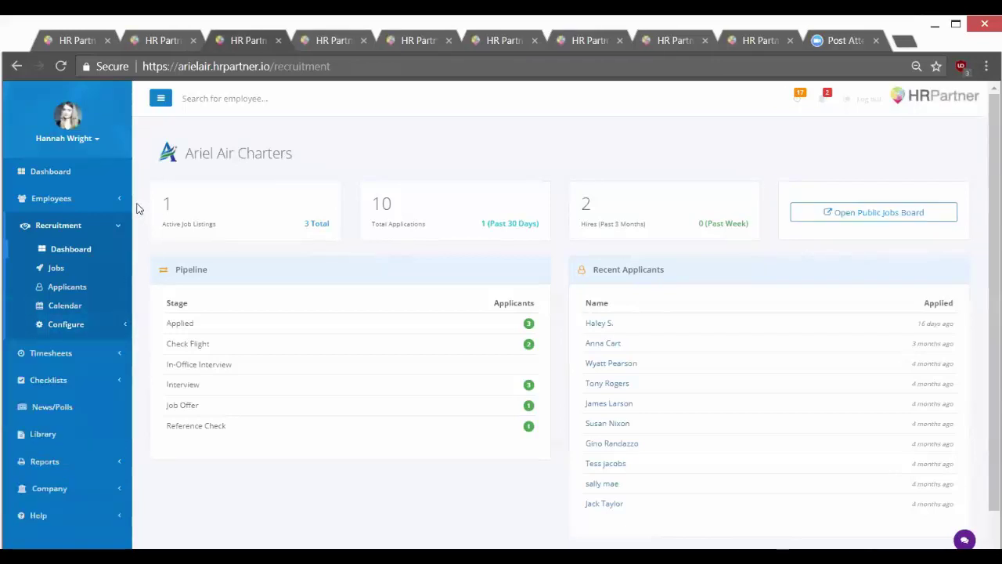
Review the checklist templates under Checklists > Configure > Templates.
{"action": "left_click", "coordinate": [49, 381]}
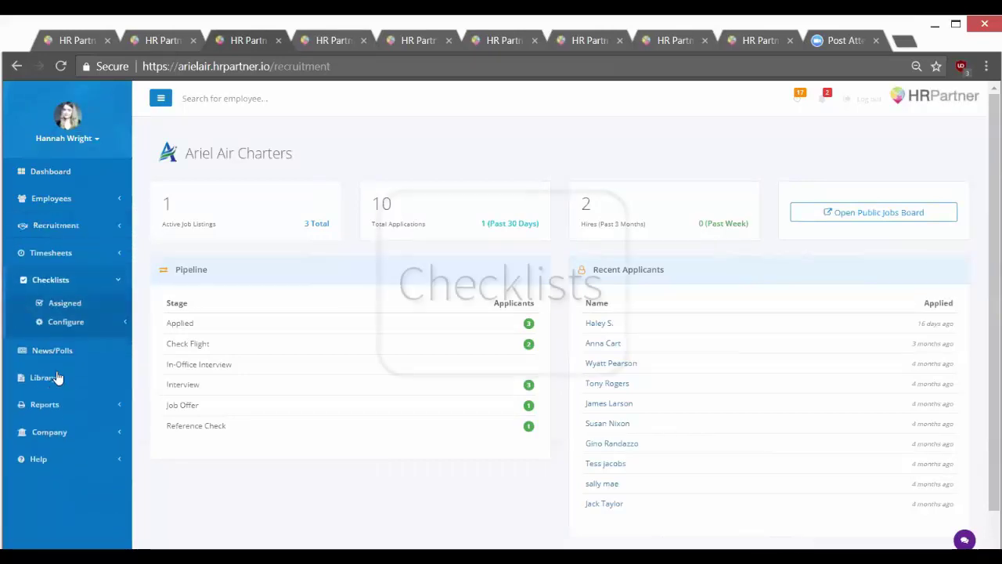
{"action": "left_click", "coordinate": [68, 321]}
{"action": "left_click", "coordinate": [101, 342]}
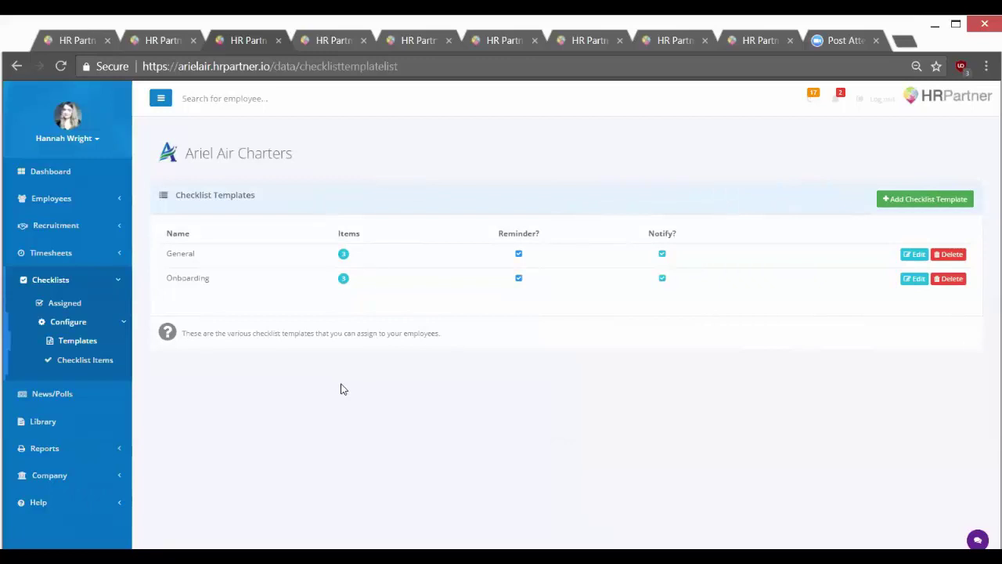
Inspect a new hire's assigned three-task onboarding checklist, leaving it uncompleted.
{"action": "left_click", "coordinate": [107, 305]}
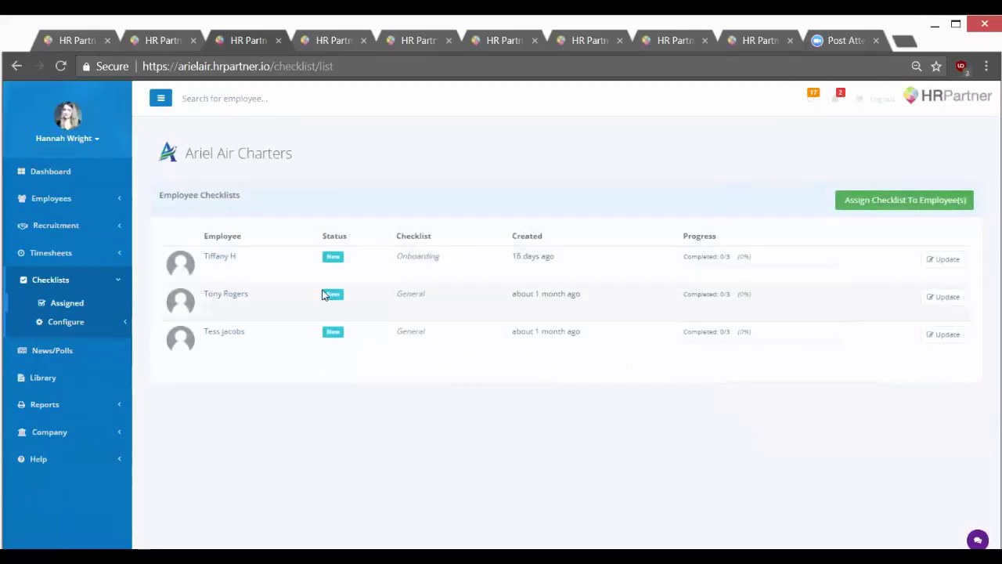
{"action": "left_click", "coordinate": [933, 260]}
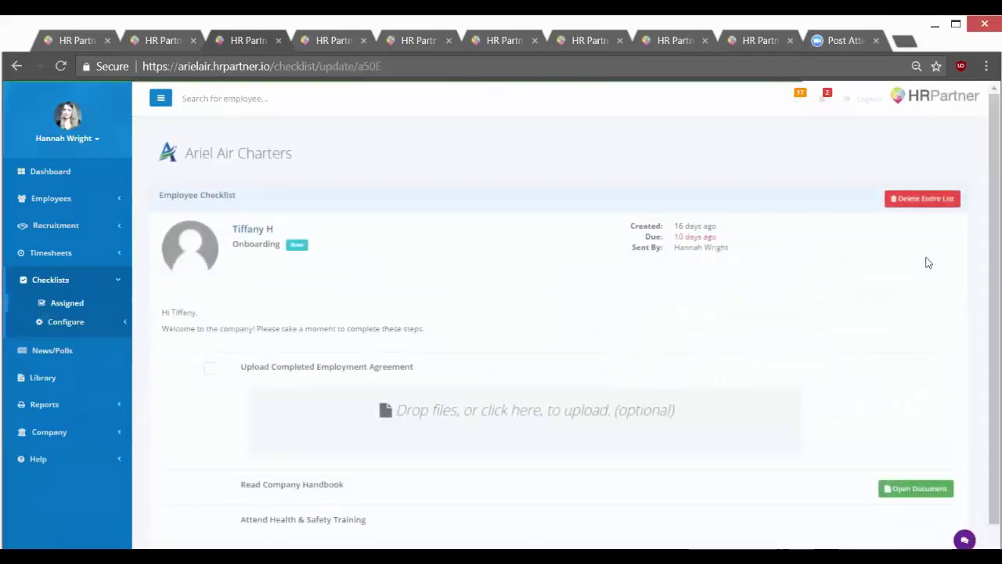
{"action": "scroll", "coordinate": [927, 247], "scroll_direction": "down", "scroll_amount": 1}
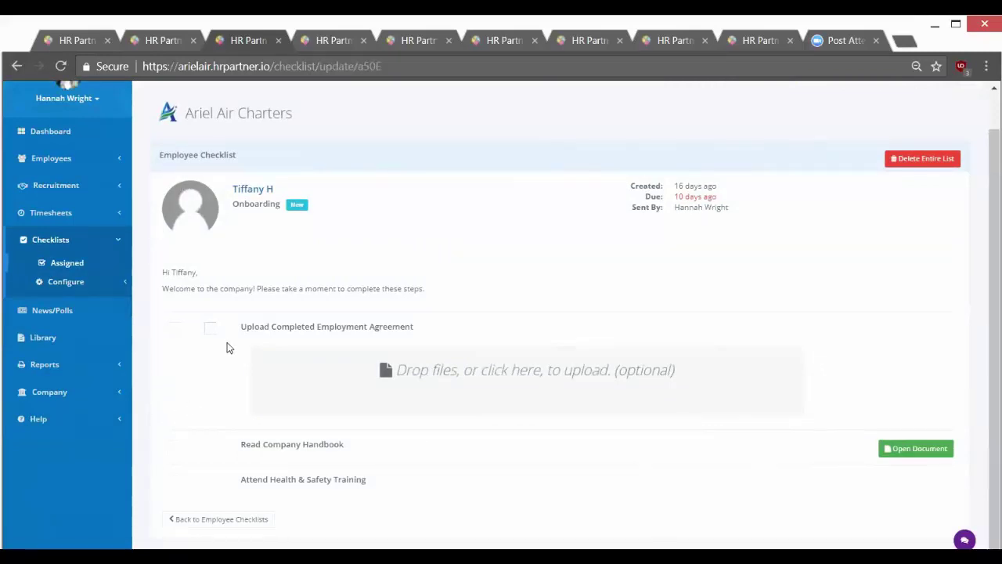
{"action": "scroll", "coordinate": [232, 350], "scroll_direction": "up", "scroll_amount": 1}
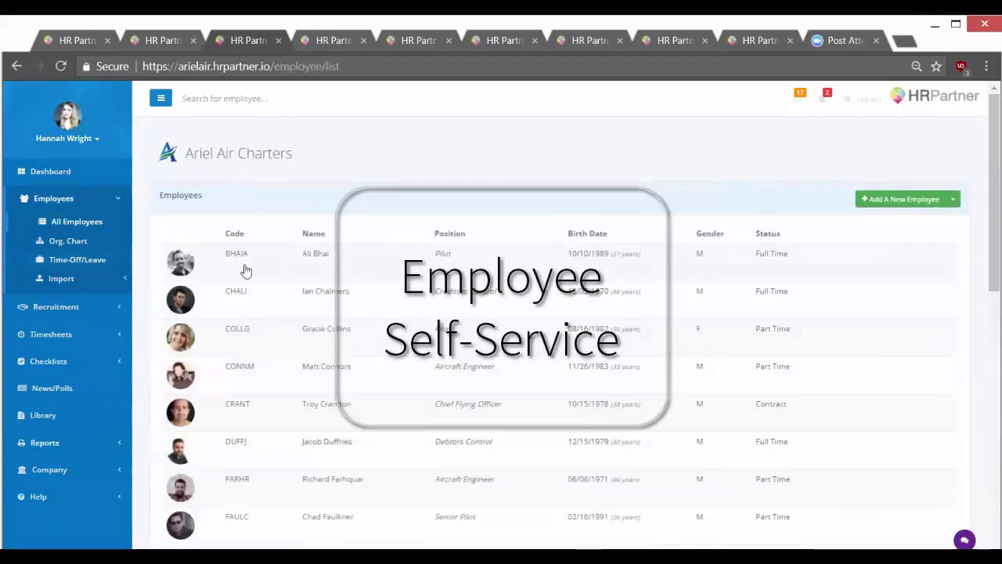
Give the third employee a portal e-mail username and starting password, e-mailing their login details on save.
{"action": "left_click", "coordinate": [288, 332]}
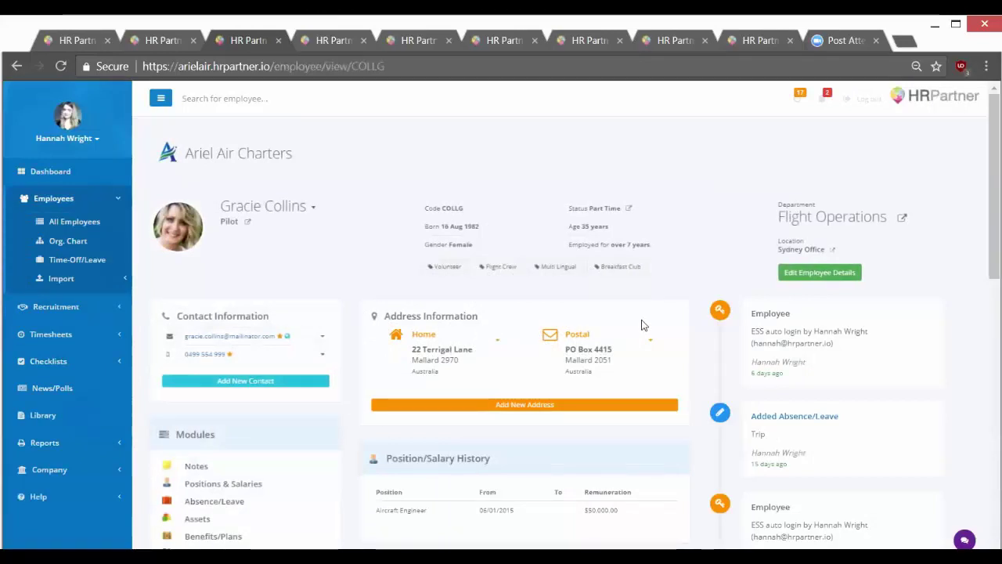
{"action": "left_click", "coordinate": [818, 274]}
{"action": "left_click_drag", "start_coordinate": [988, 140], "coordinate": [984, 368]}
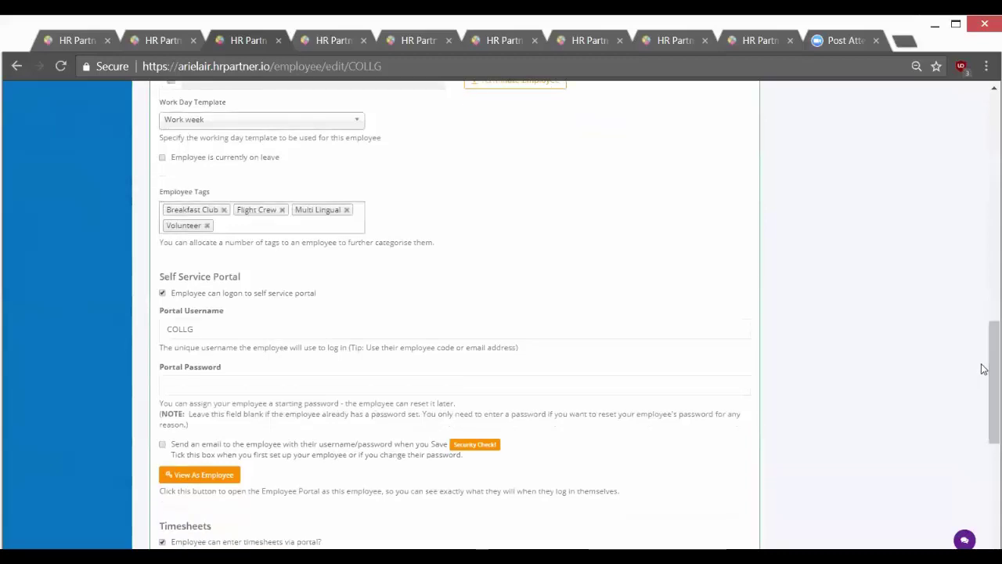
{"action": "left_click", "coordinate": [202, 335]}
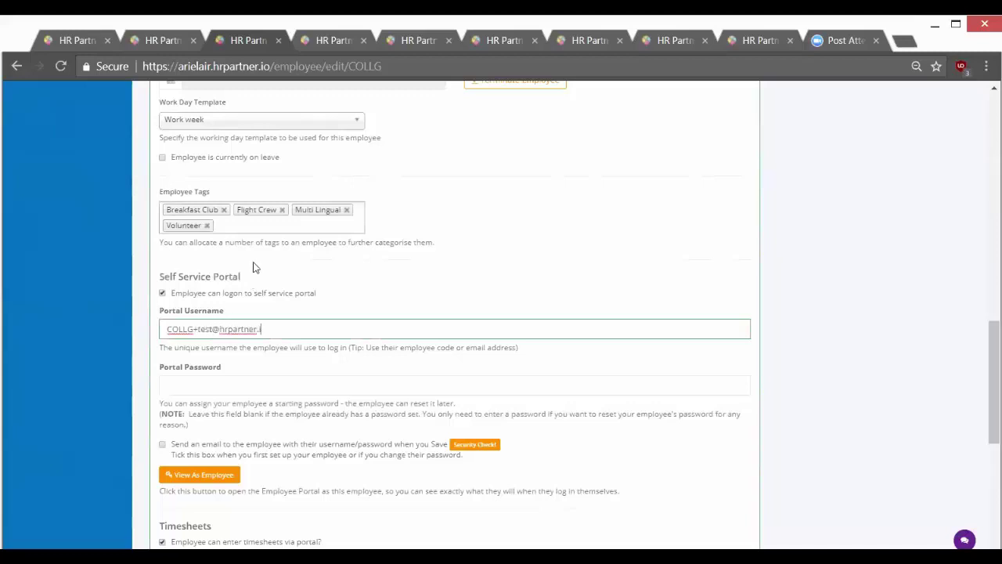
{"action": "left_click", "coordinate": [335, 383]}
{"action": "type", "text": "pw"}
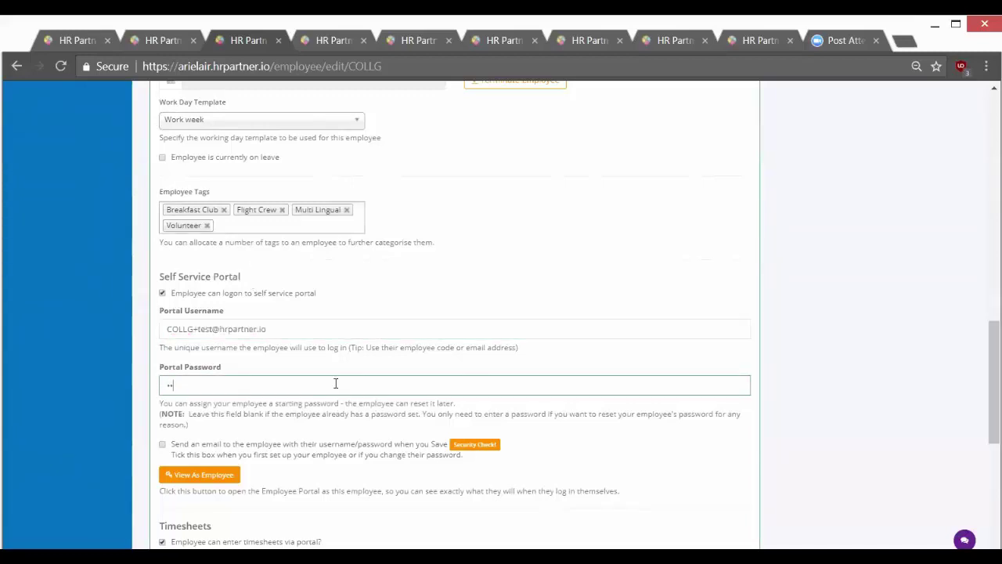
{"action": "type", "text": "sswor"}
{"action": "key", "text": "Tab"}
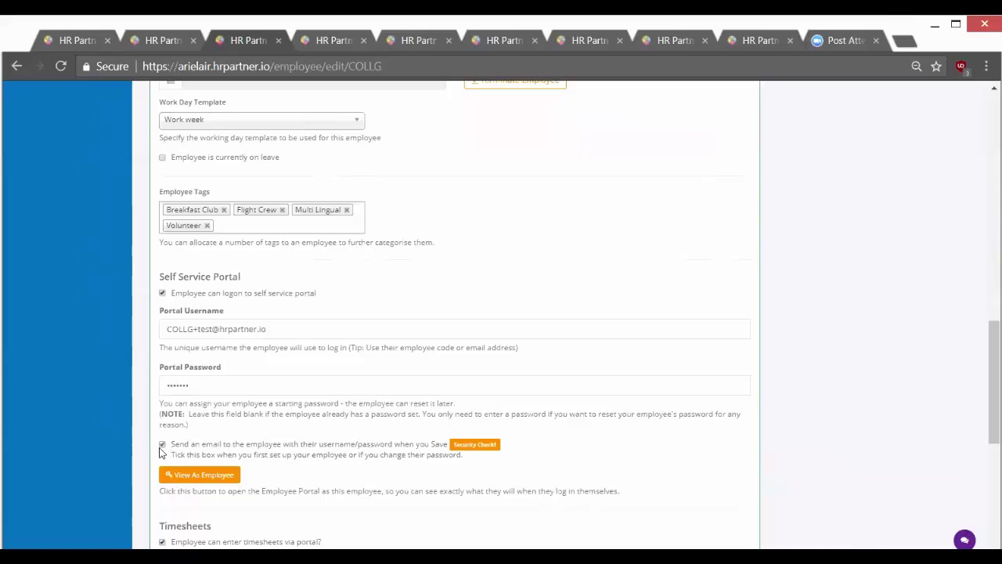
{"action": "left_click", "coordinate": [162, 445]}
{"action": "scroll", "coordinate": [156, 447], "scroll_direction": "down", "scroll_amount": 6}
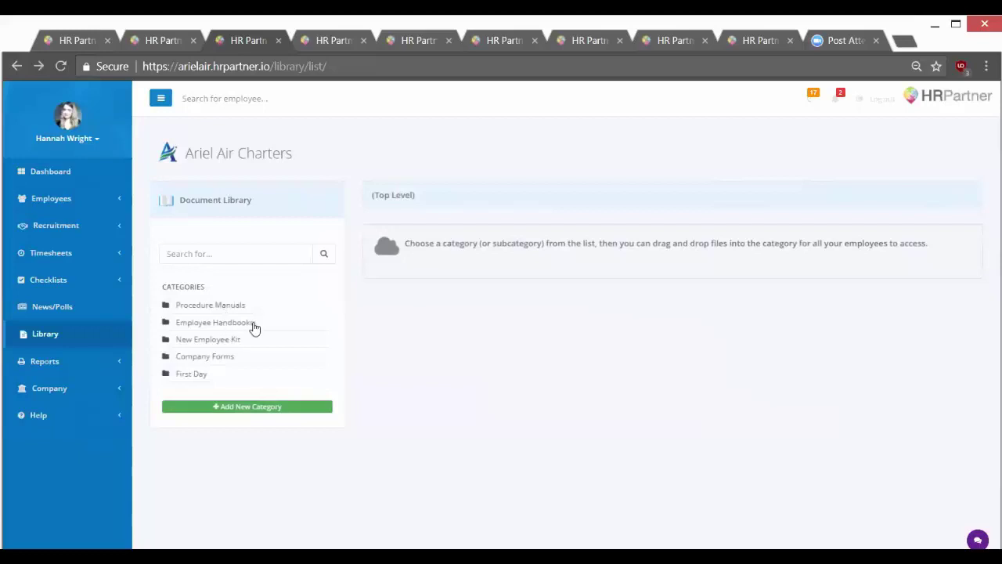
Browse the Employee Handbooks library category, then open the Procedure Manuals category's four PDFs.
{"action": "left_click", "coordinate": [253, 327]}
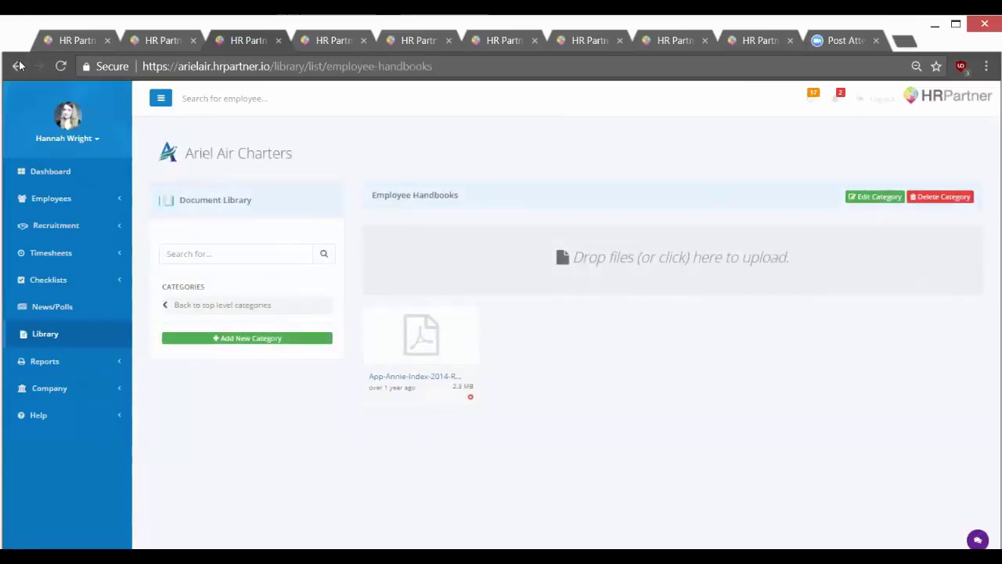
{"action": "key", "text": "alt+Left"}
{"action": "left_click", "coordinate": [188, 311]}
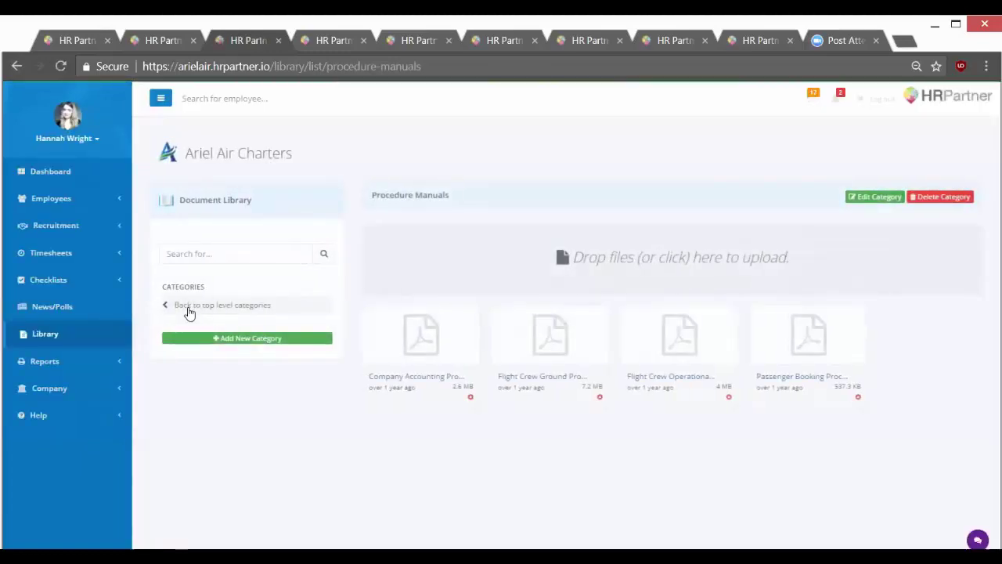